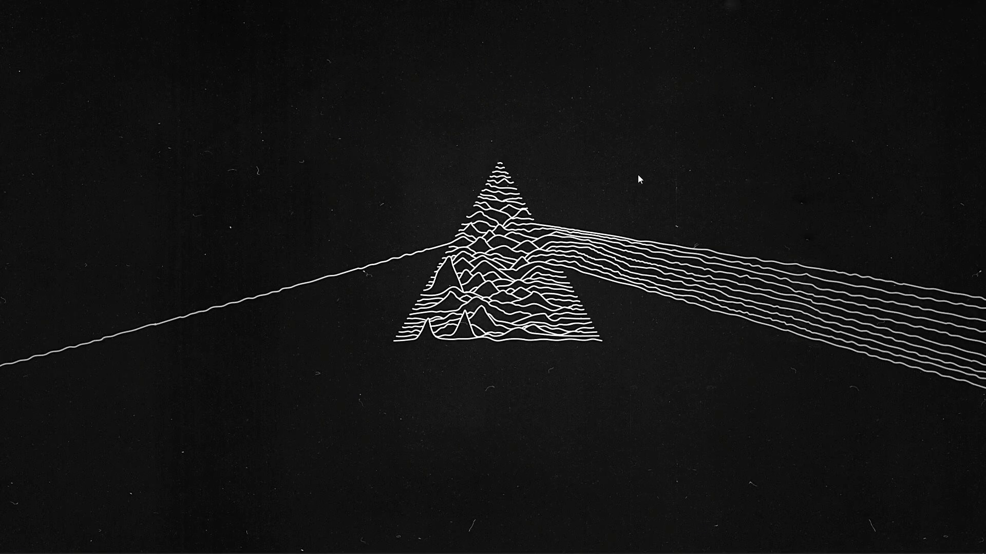
# Switch to Photoshop and create a 1920 × 1080 px RGB document at 72 ppi with a white background.
pyautogui.click(321, 543)
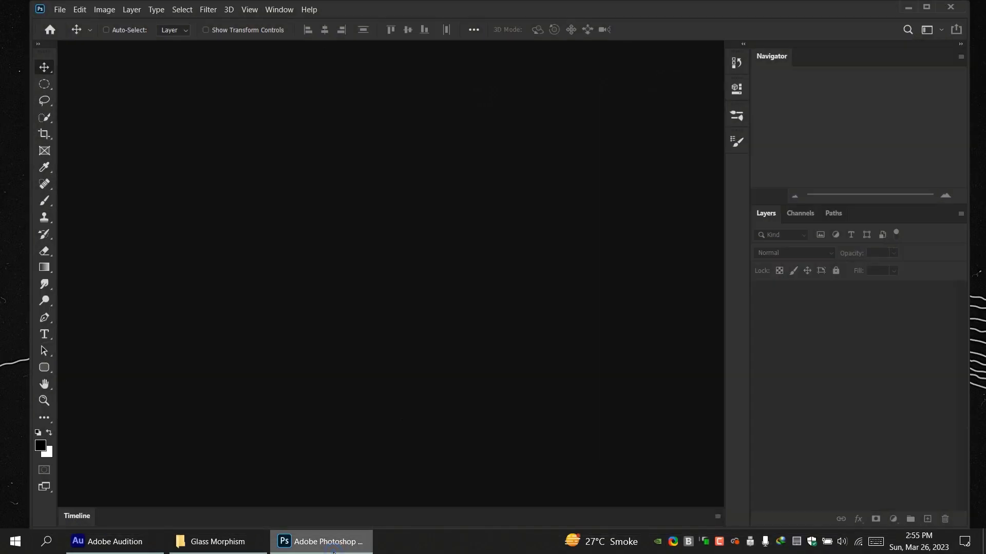
pyautogui.click(60, 10)
pyautogui.click(102, 21)
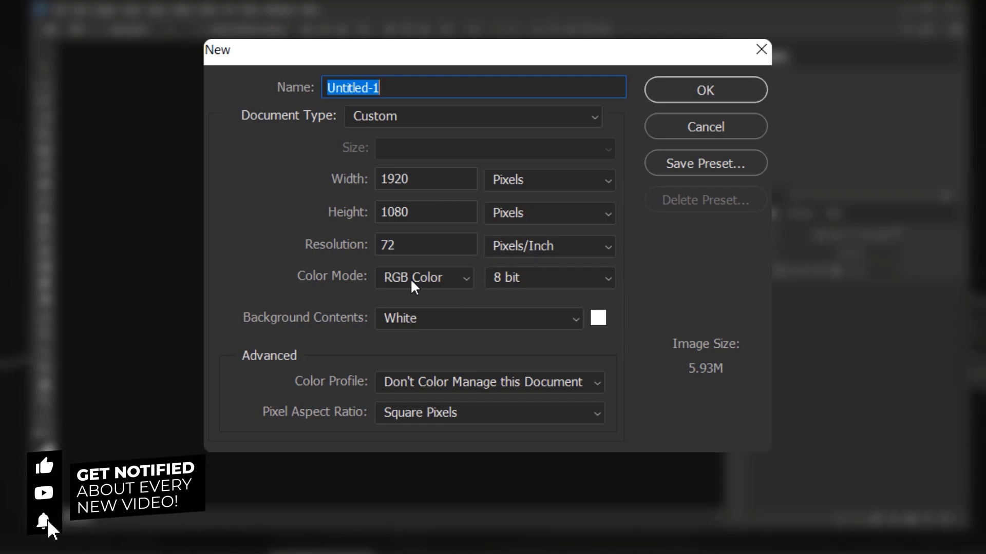
pyautogui.click(695, 93)
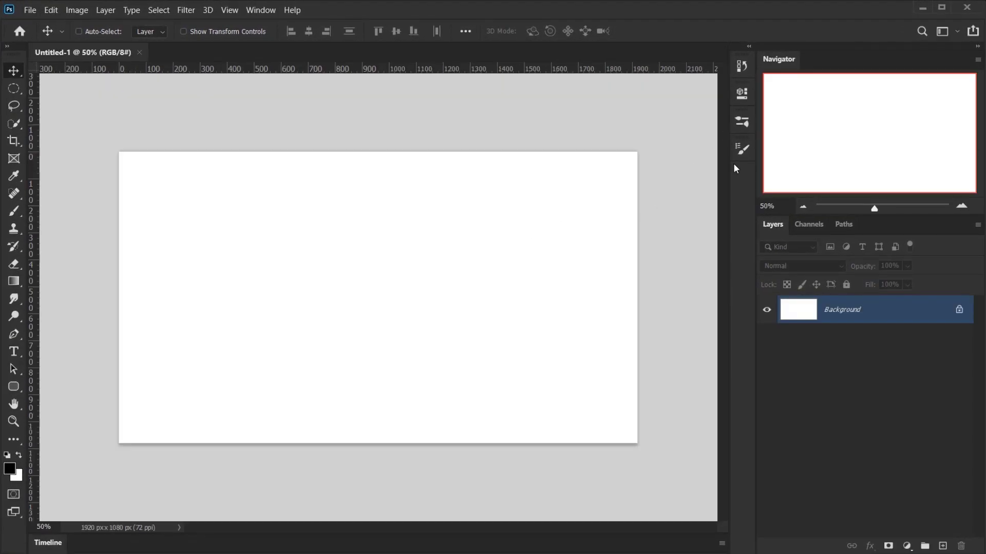
# Add a new layer named Blur and delete the Background layer.
pyautogui.click(943, 546)
pyautogui.doubleClick(834, 309)
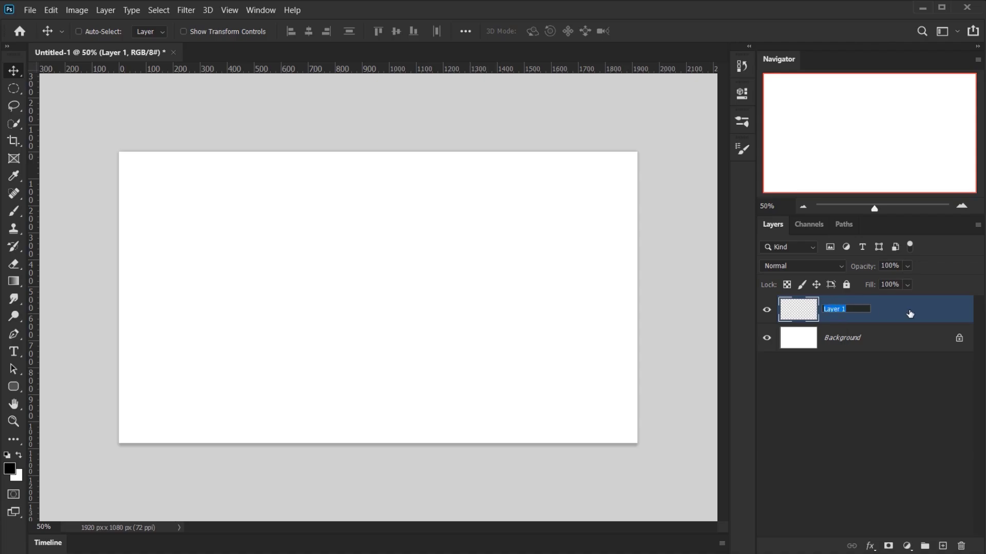
pyautogui.write('Blur')
pyautogui.press('Return')
pyautogui.moveTo(869, 349); pyautogui.dragTo(961, 545)
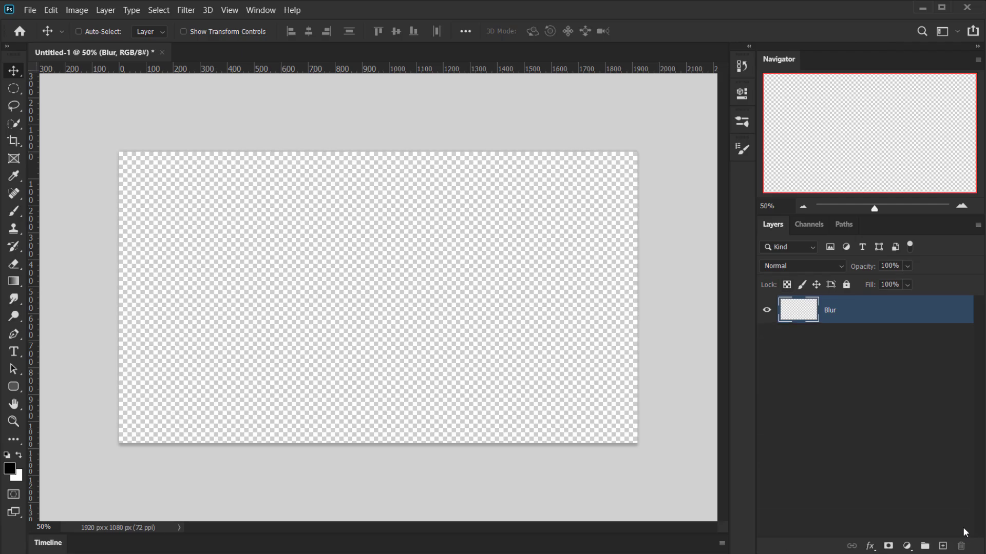
# Convert the Blur layer to a smart object and open its contents for editing.
pyautogui.rightClick(843, 313)
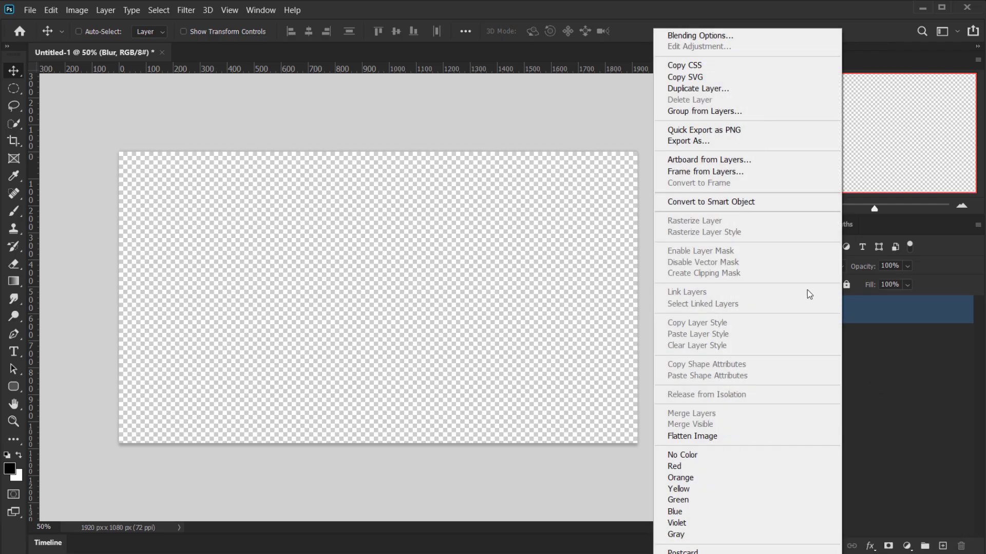
pyautogui.click(709, 202)
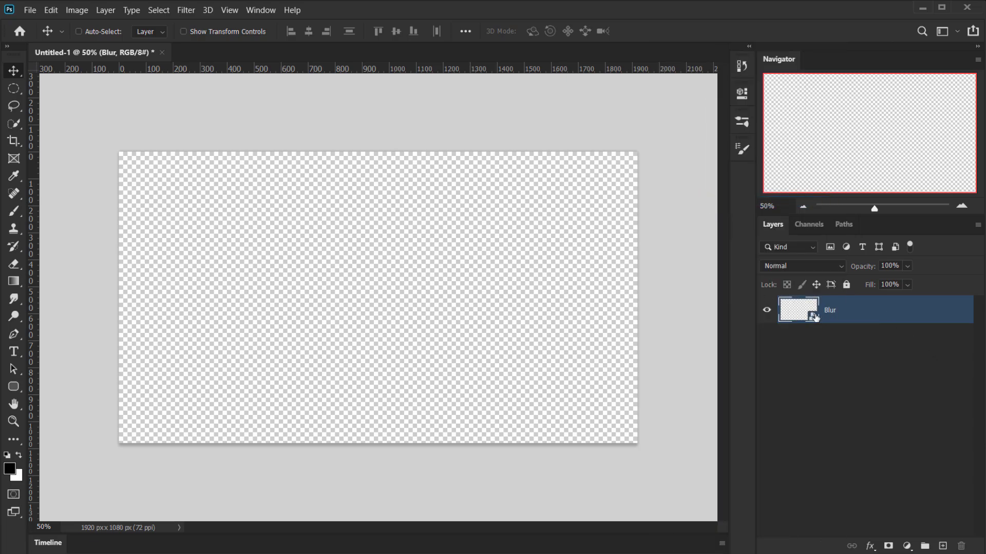
pyautogui.rightClick(854, 312)
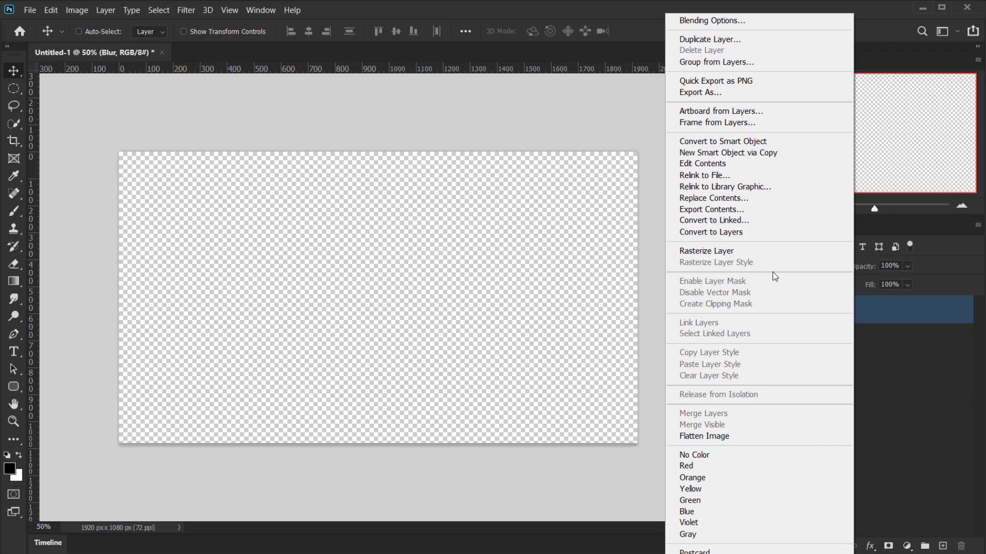
pyautogui.click(701, 165)
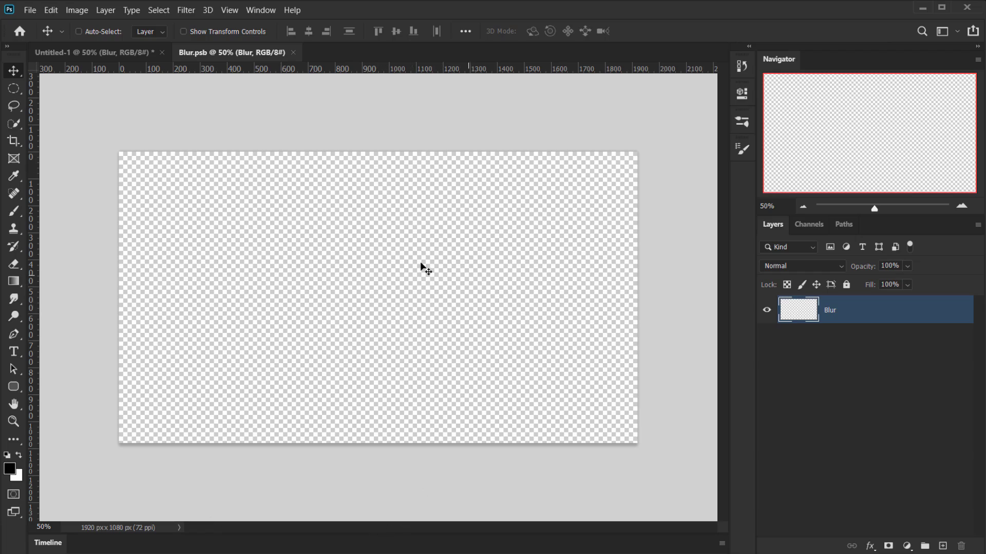
# Place the blue abstract JPG from the Glass Morphism folder into Blur.psb so it fills the canvas.
pyautogui.hotkey('alt', 'Tab')
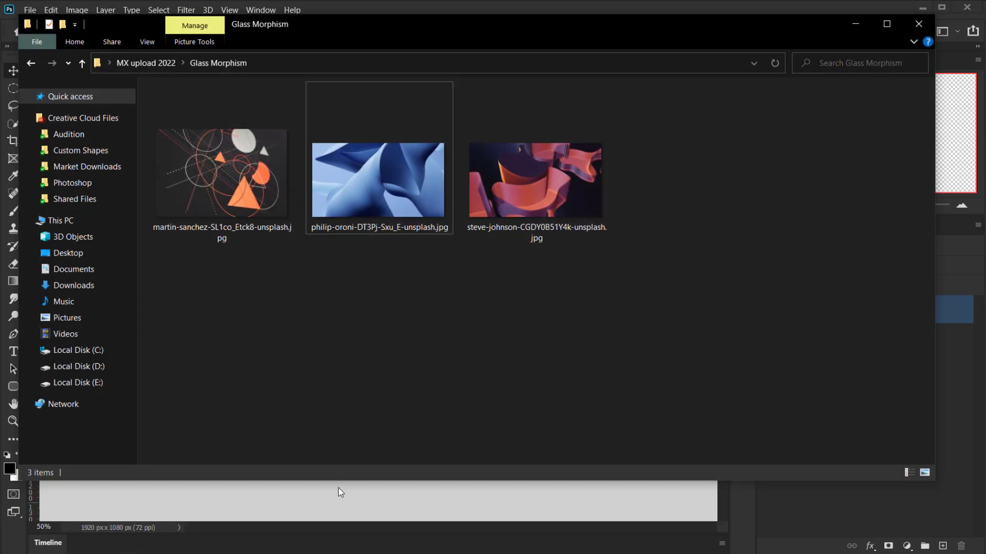
pyautogui.moveTo(380, 168); pyautogui.dragTo(340, 503)
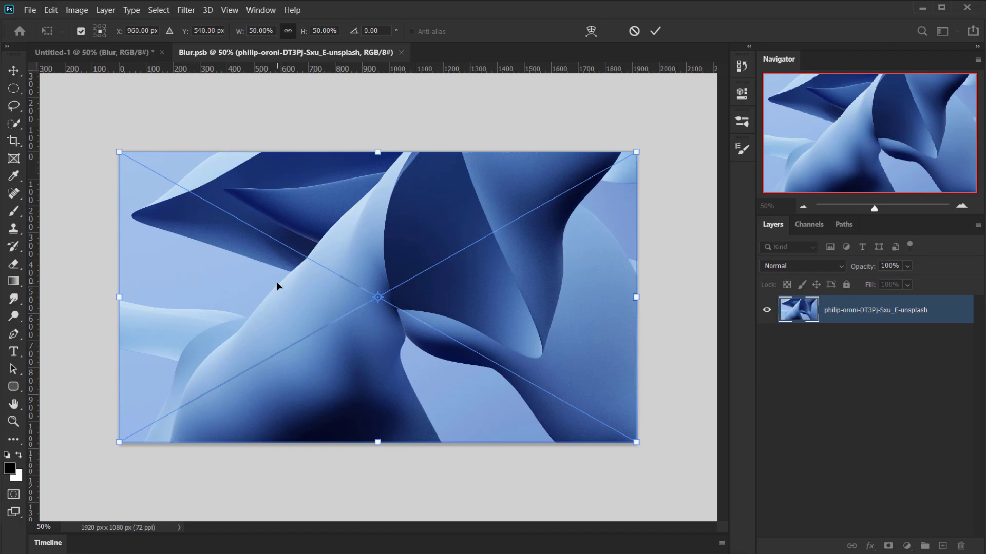
pyautogui.click(656, 30)
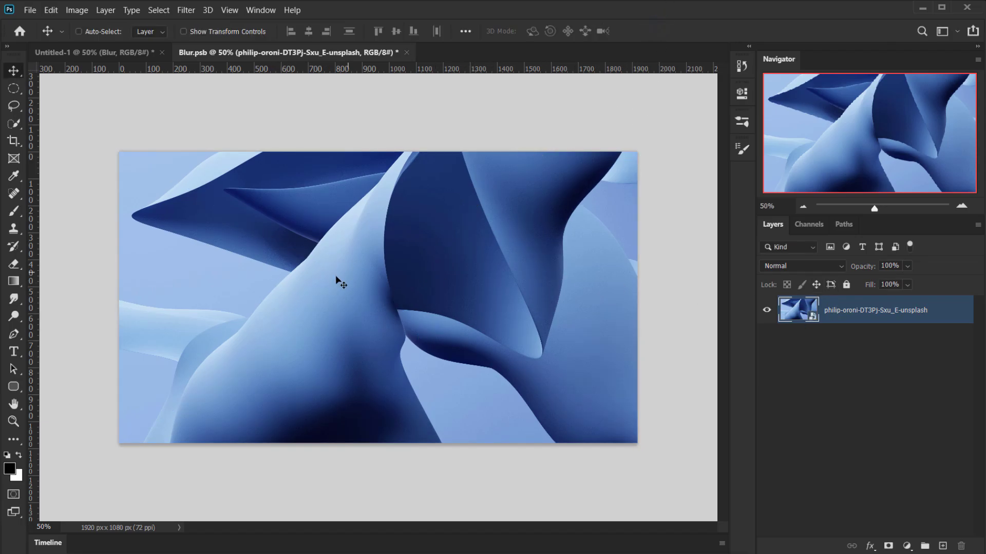
# Rasterize the placed image layer, and close Blur.psb with its changes saved.
pyautogui.rightClick(862, 318)
pyautogui.click(729, 251)
pyautogui.click(407, 53)
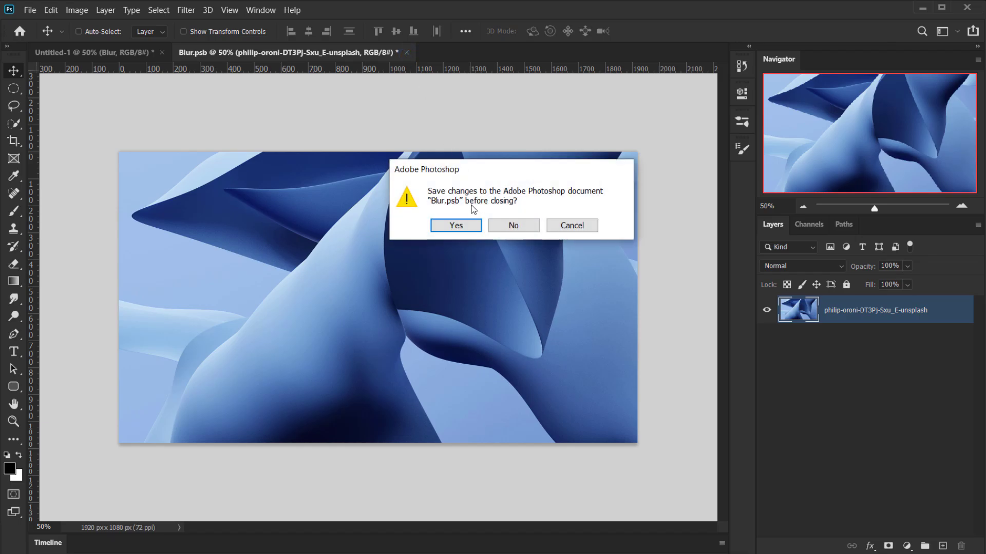
pyautogui.click(454, 226)
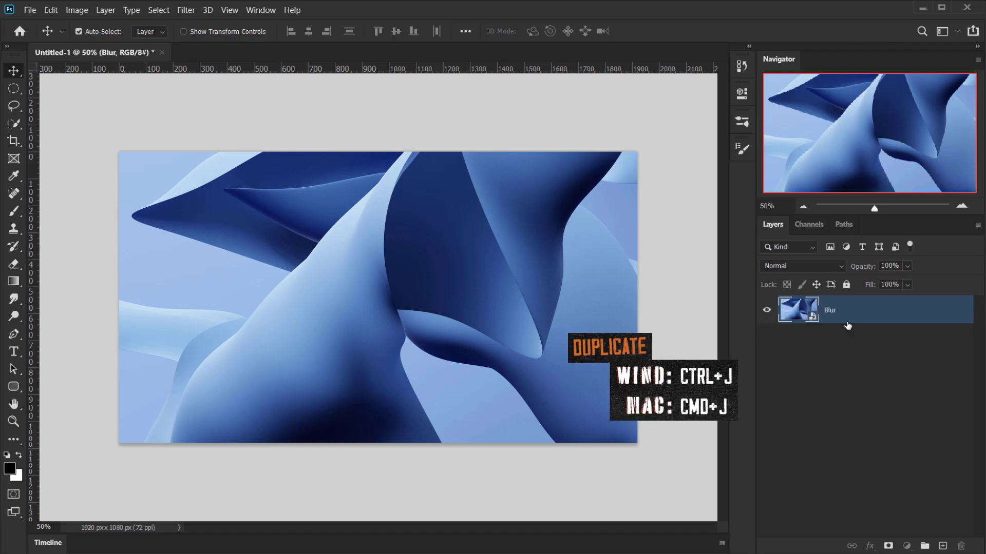
# Duplicate the Blur layer and rename the copy Base.
pyautogui.hotkey('ctrl', 'j')
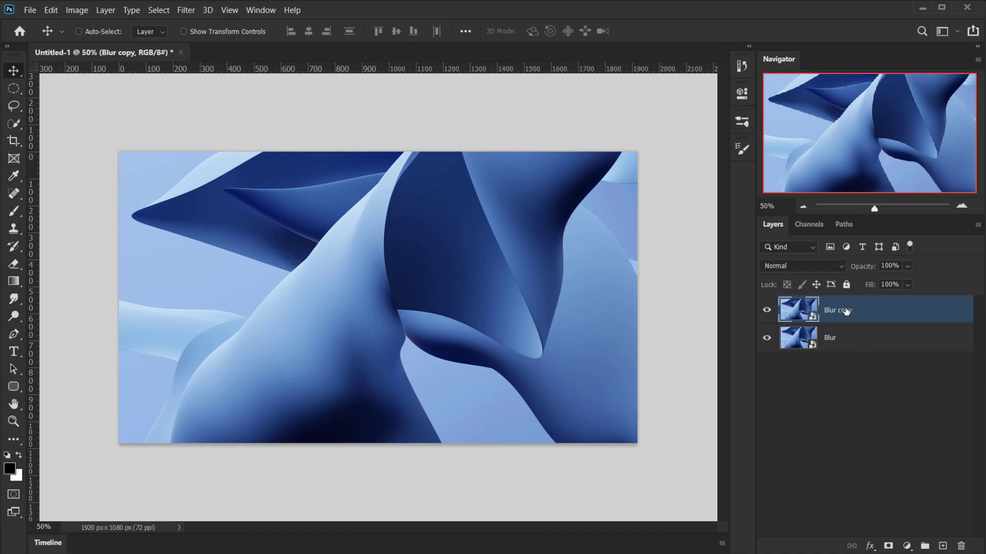
pyautogui.doubleClick(846, 312)
pyautogui.write('Base')
pyautogui.press('Return')
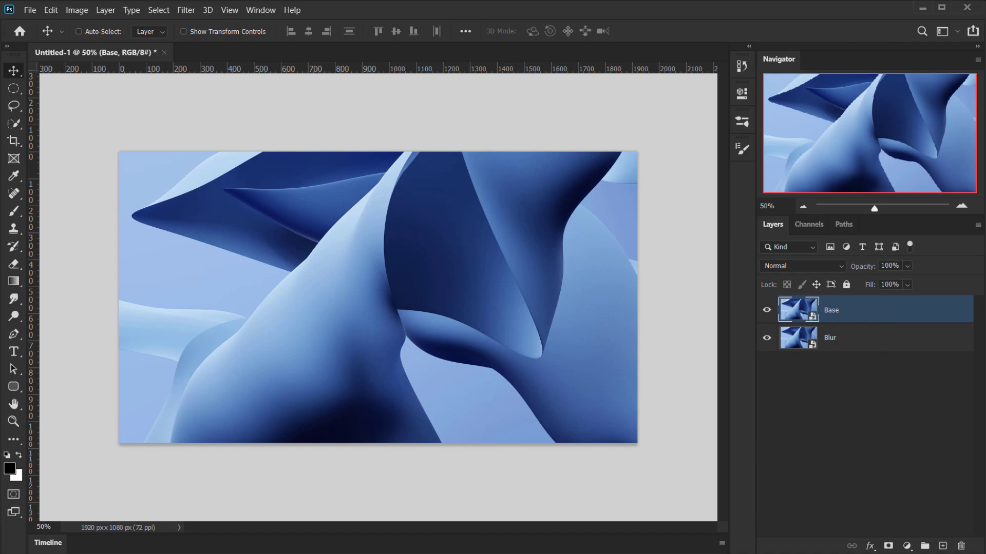
# Hide the Base layer and apply a Gaussian Blur with a 20-pixel radius to the Blur layer.
pyautogui.click(766, 310)
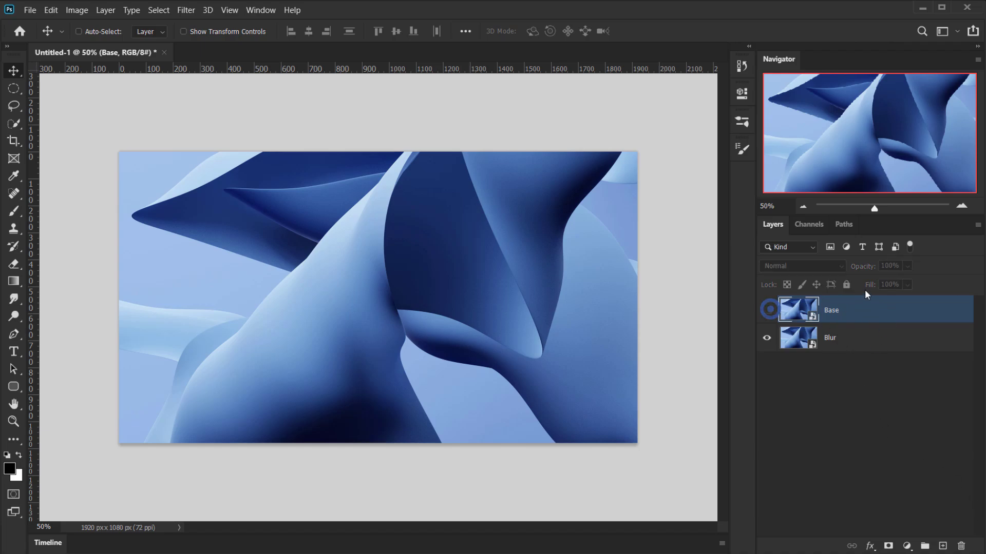
pyautogui.click(863, 348)
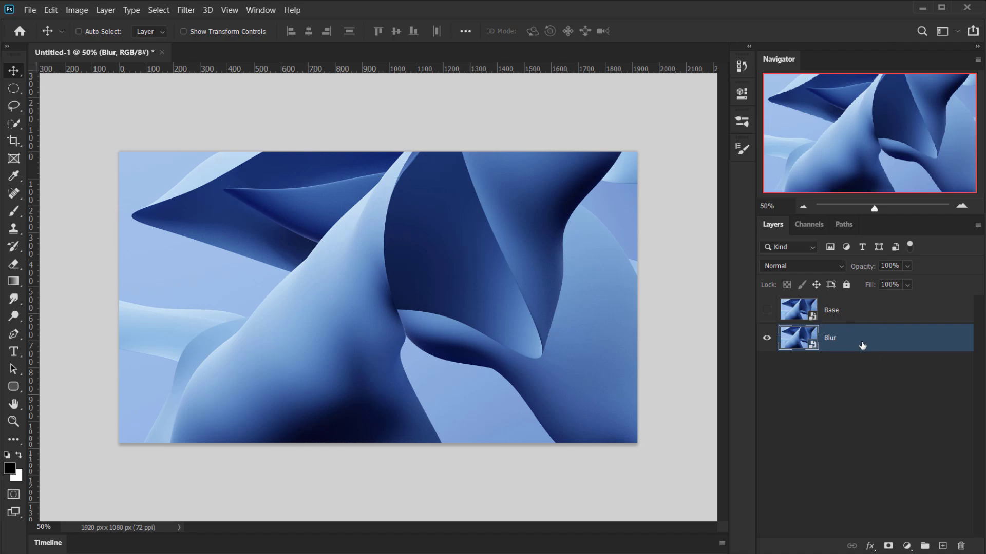
pyautogui.click(183, 17)
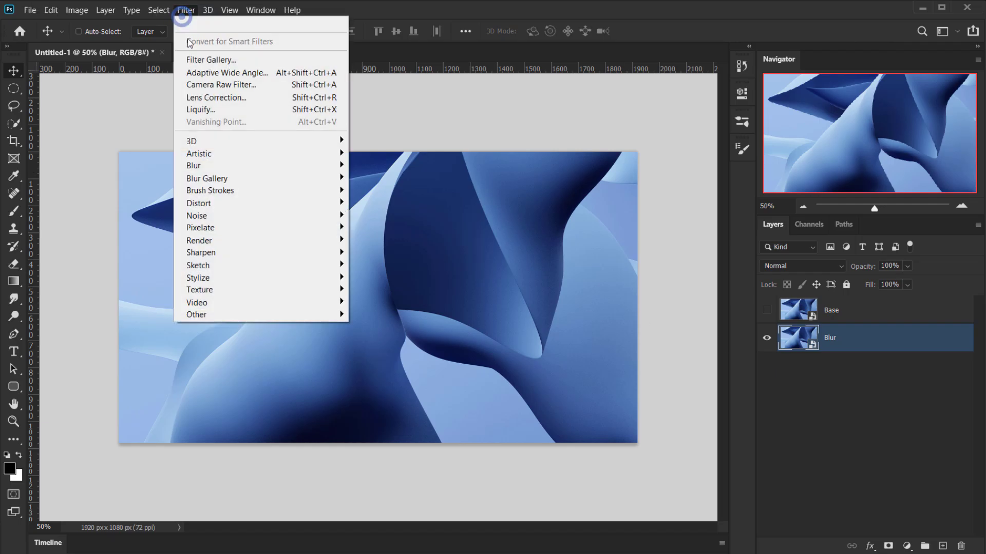
pyautogui.moveTo(326, 180)
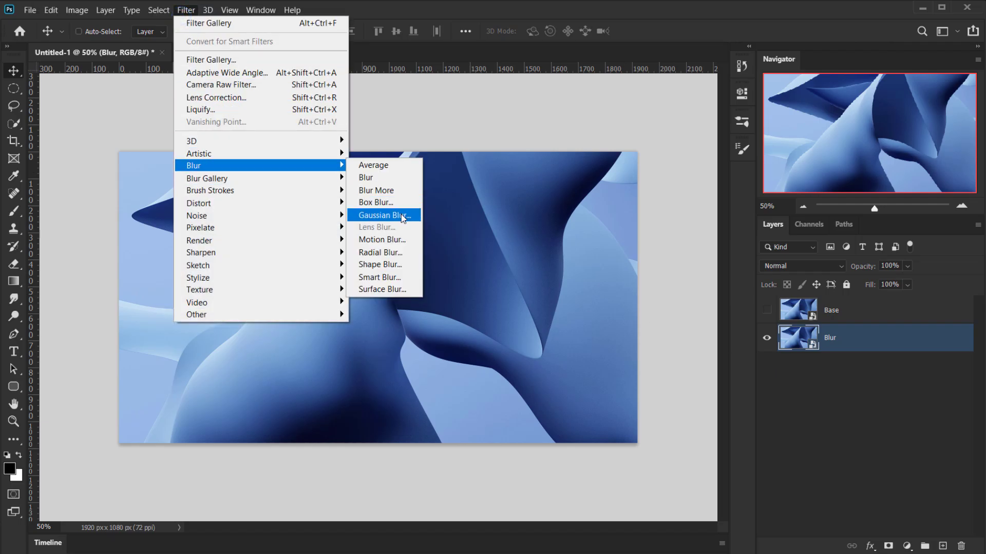
pyautogui.click(384, 215)
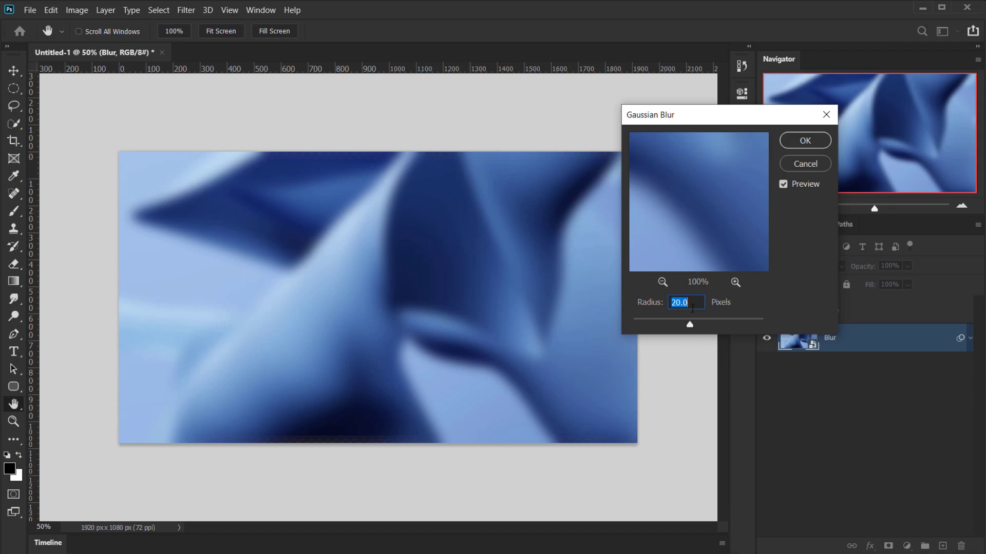
pyautogui.click(817, 144)
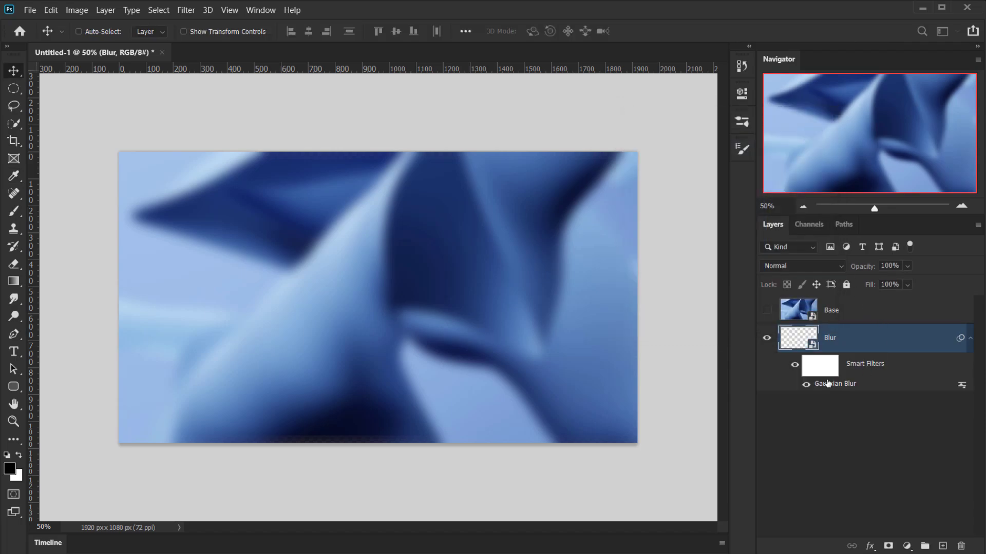
# Delete the Blur layer's smart filter mask, collapse its filter list, and make the Base layer visible and active.
pyautogui.moveTo(824, 362); pyautogui.dragTo(961, 546)
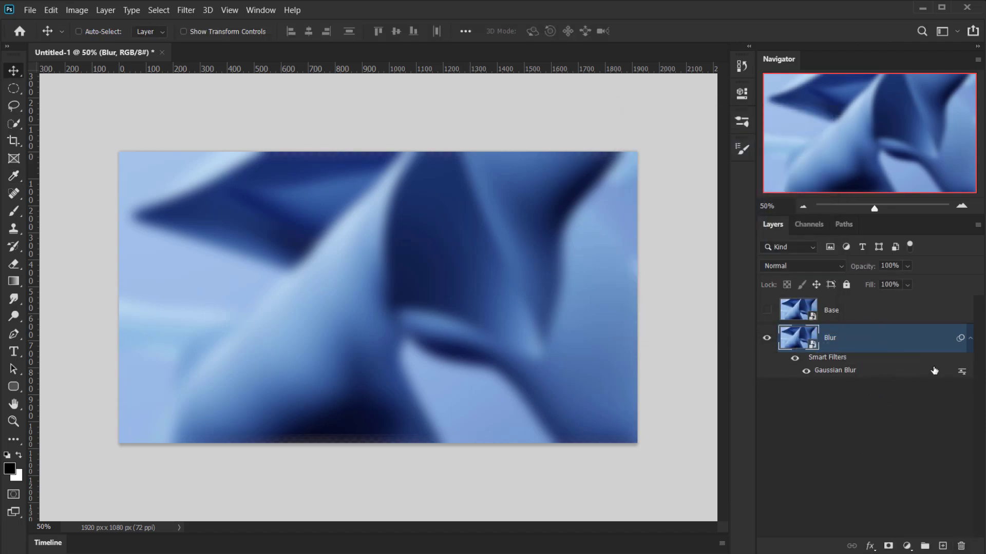
pyautogui.click(970, 340)
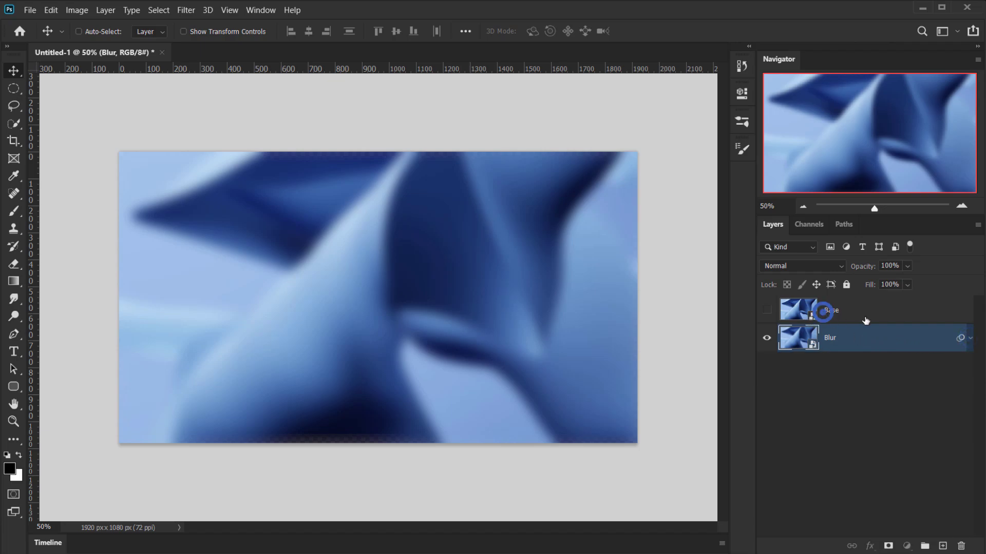
pyautogui.click(782, 313)
pyautogui.click(766, 310)
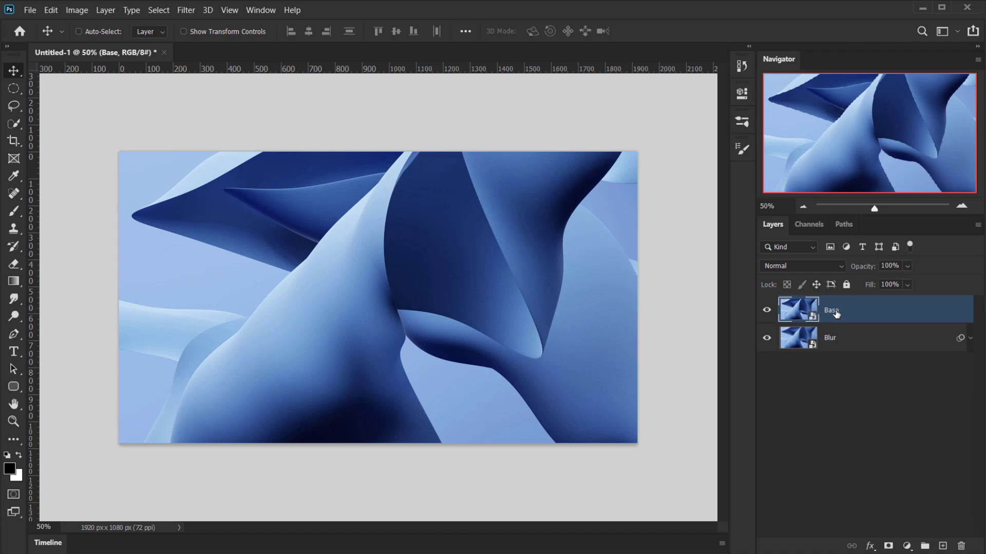
# Draw a black rounded rectangle about 1181 × 550 px in the middle of the canvas.
pyautogui.click(16, 388)
pyautogui.click(15, 389)
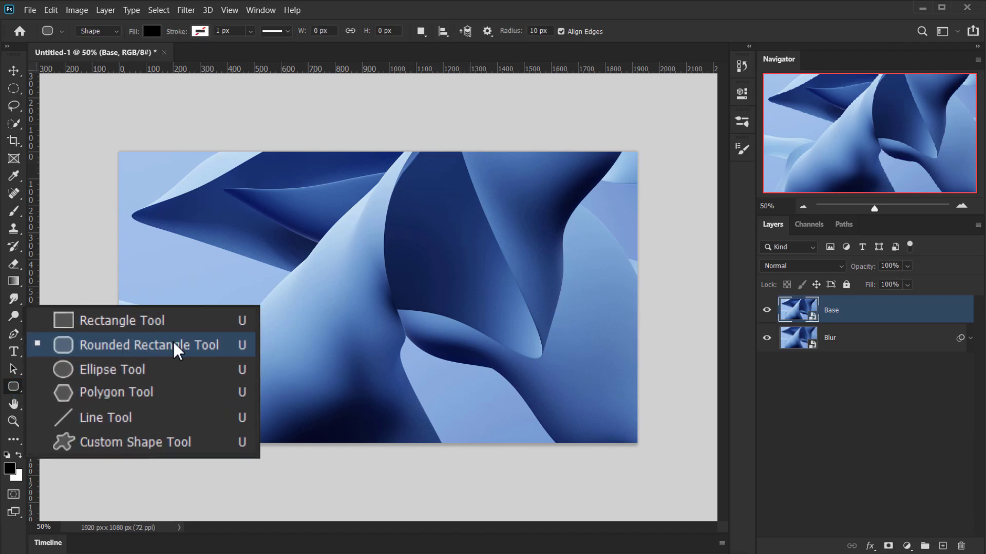
pyautogui.click(141, 354)
pyautogui.moveTo(284, 243); pyautogui.dragTo(545, 371)
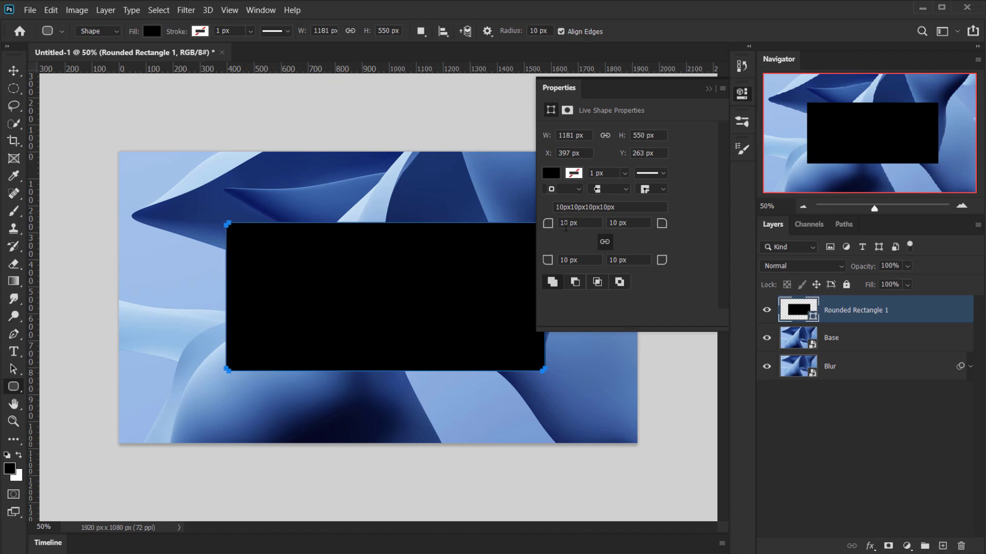
# Set all four corner radii of the rounded rectangle to 50 px.
pyautogui.click(572, 225)
pyautogui.write('50')
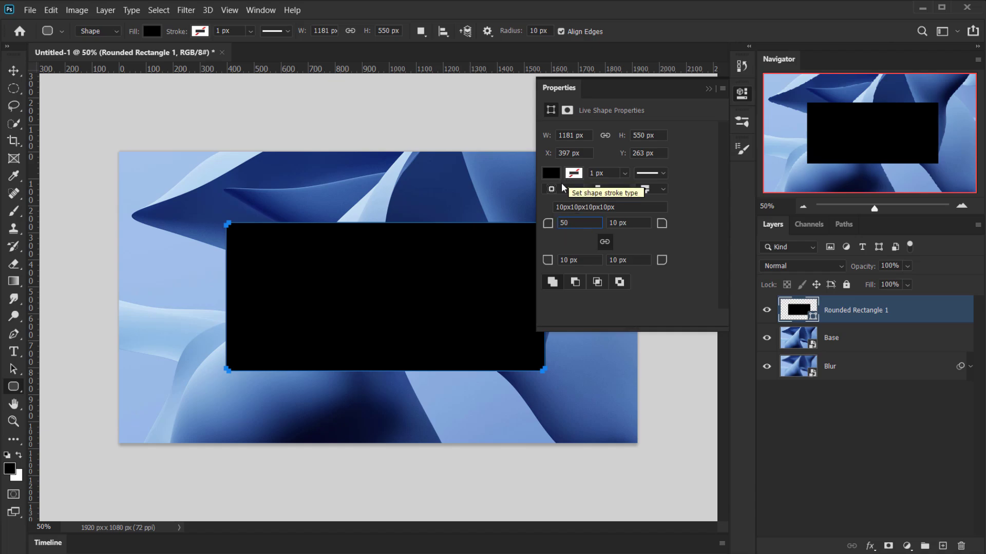
pyautogui.press('Tab')
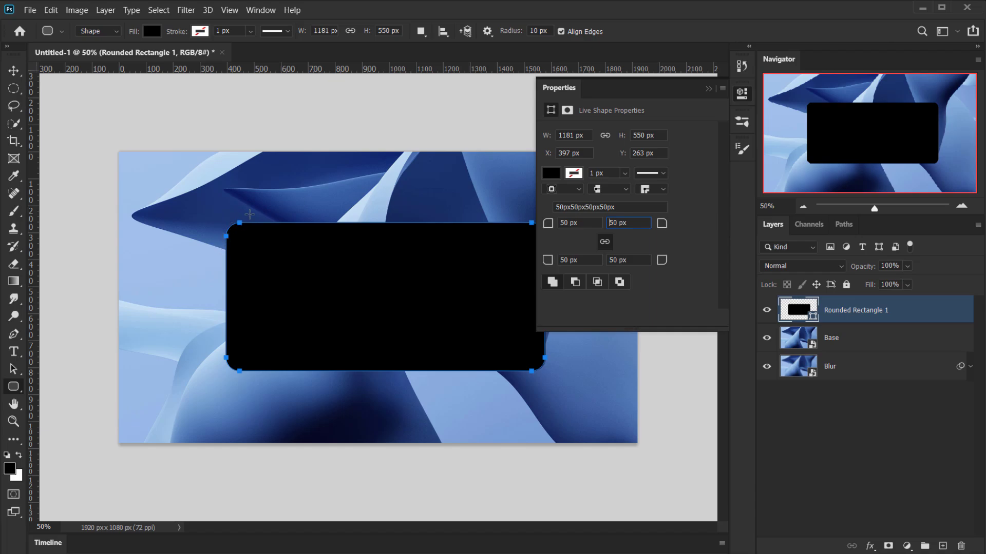
pyautogui.click(709, 88)
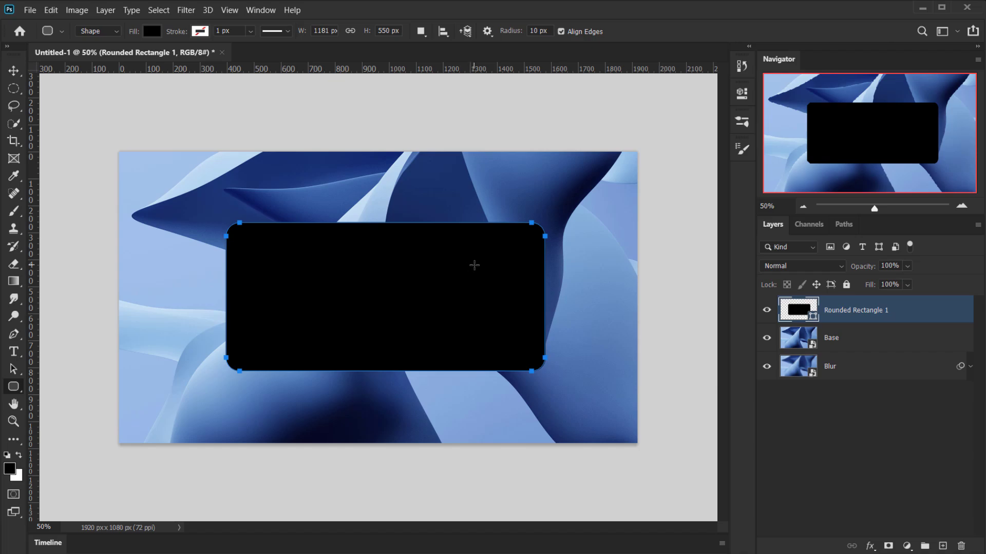
# Open the blending options of the Rounded Rectangle 1 layer and set its fill opacity to 0%.
pyautogui.scroll(2, 473, 264)
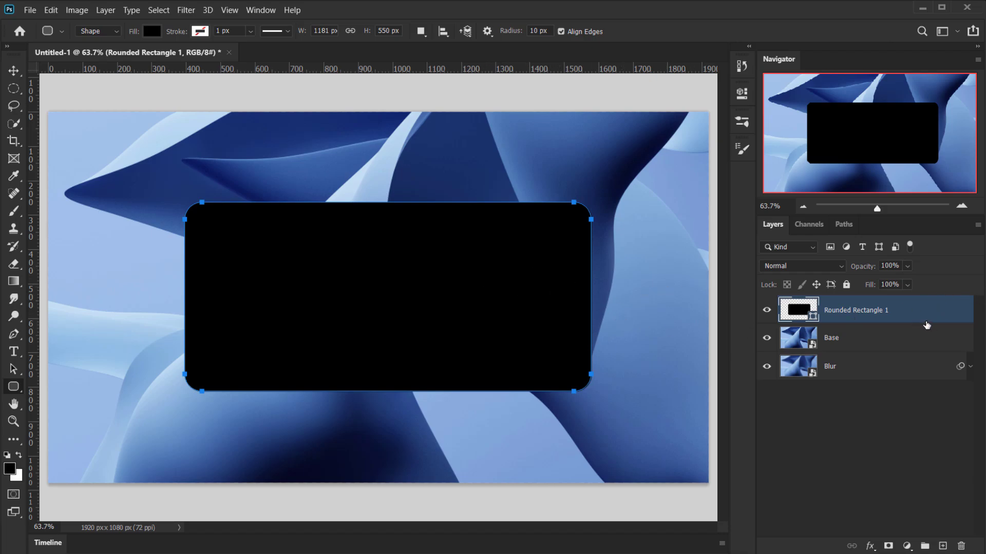
pyautogui.click(871, 546)
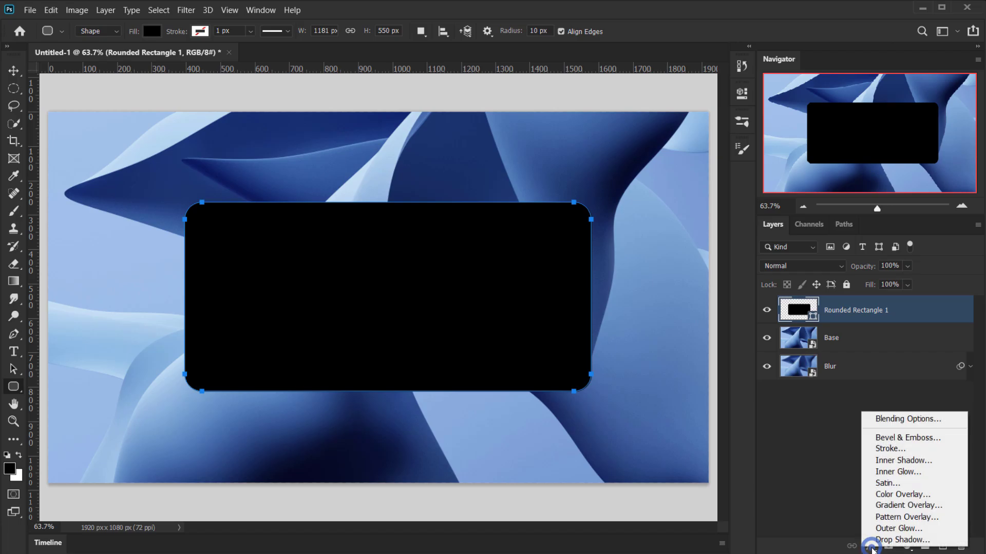
pyautogui.click(908, 418)
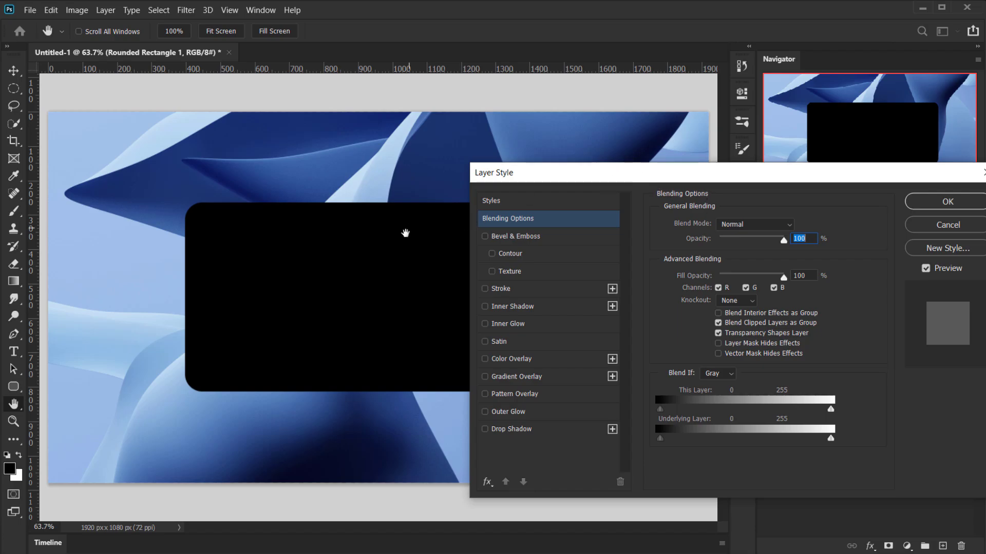
pyautogui.scroll(2, 392, 268)
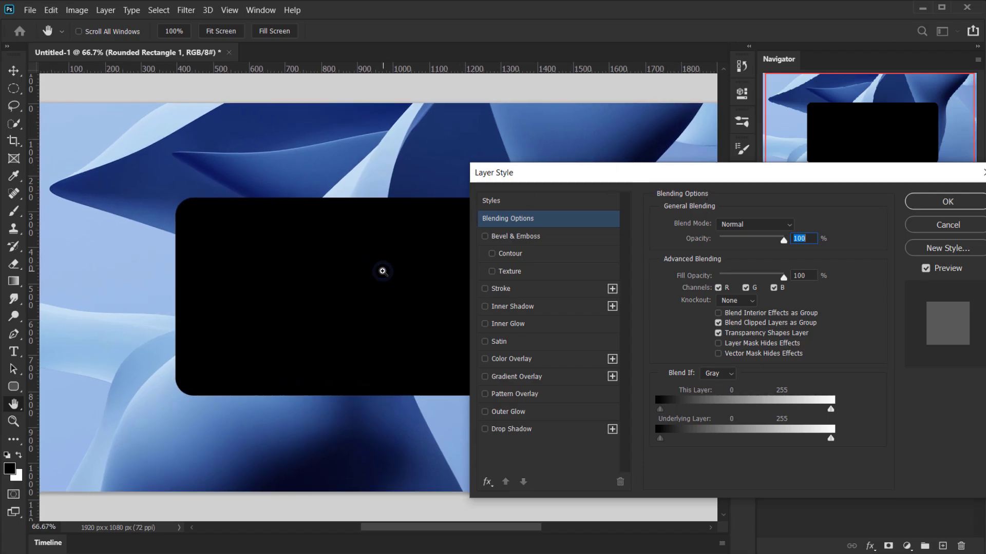
pyautogui.scroll(-1, 385, 233)
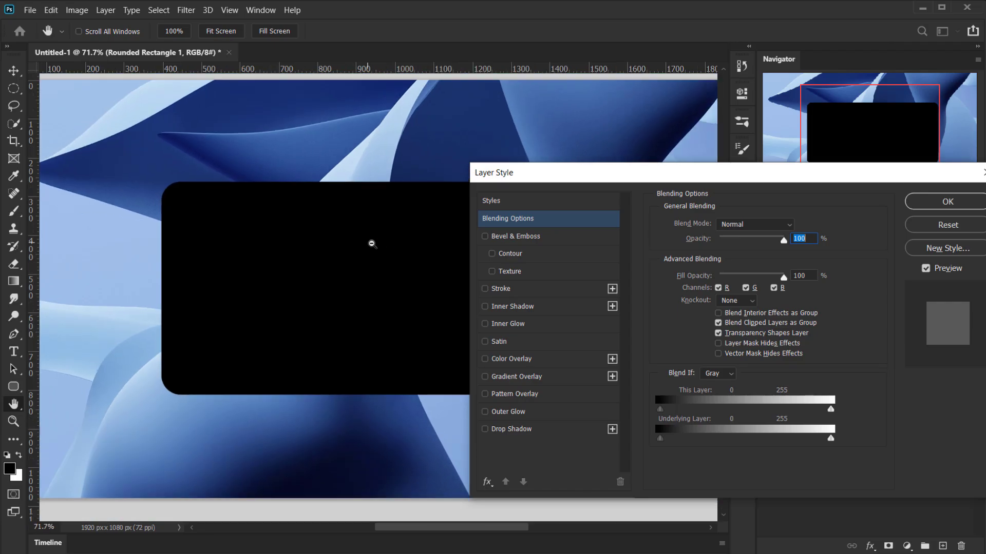
pyautogui.scroll(1, 400, 248)
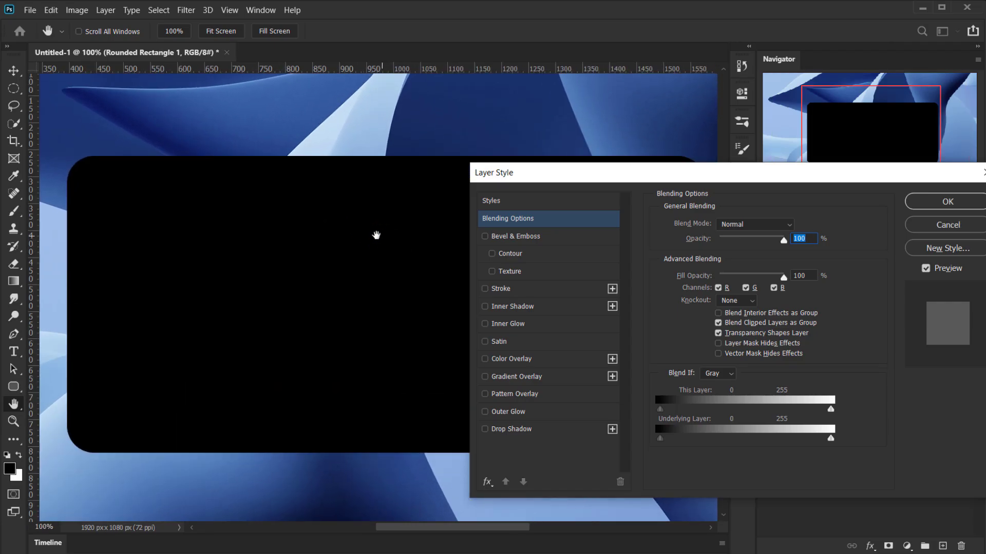
pyautogui.moveTo(365, 214)
pyautogui.mouseDown()
pyautogui.moveTo(297, 233)
pyautogui.moveTo(368, 224)
pyautogui.mouseUp()
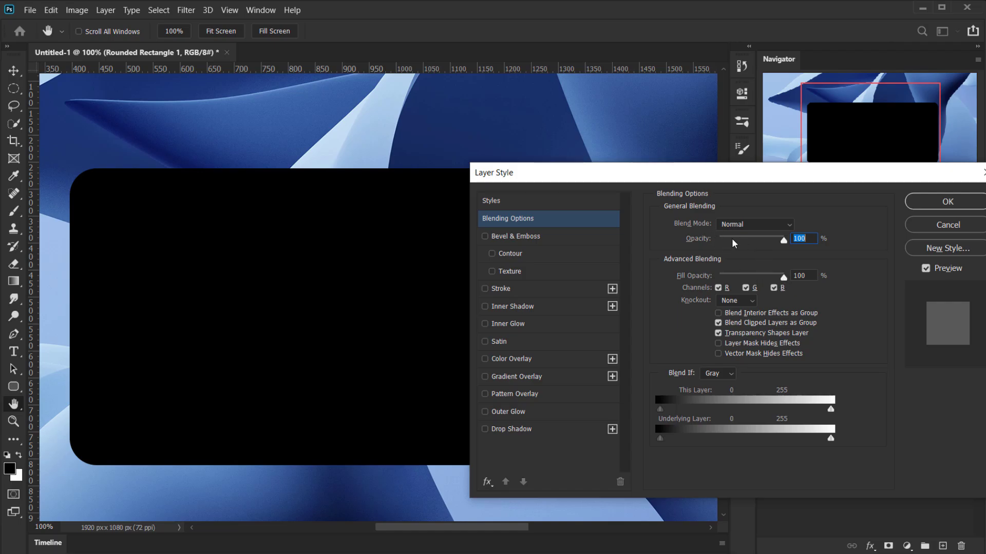
pyautogui.moveTo(783, 277); pyautogui.dragTo(691, 289)
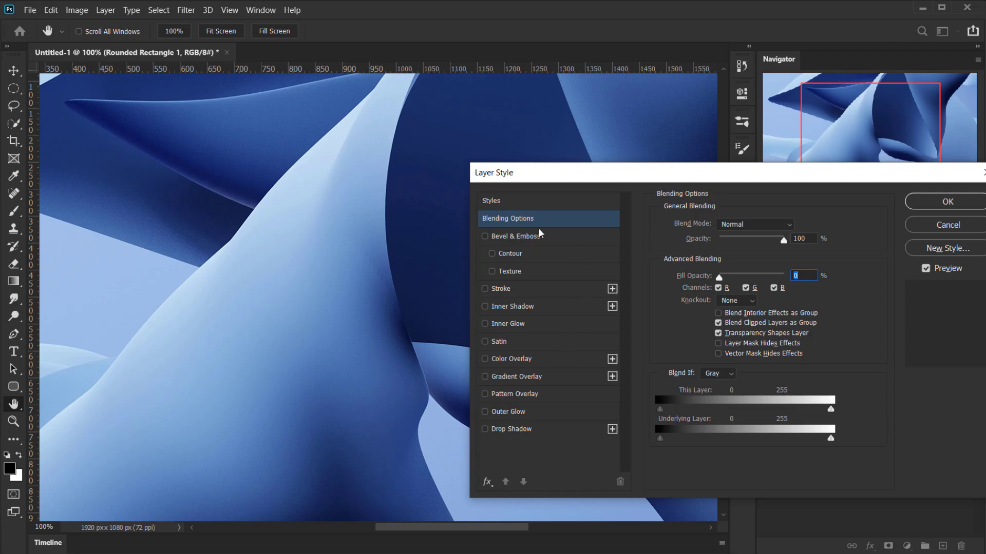
# Enable a smooth inner bevel on the rounded rectangle with 43% depth, 5 px size, a 134° light angle and 42° altitude.
pyautogui.click(517, 240)
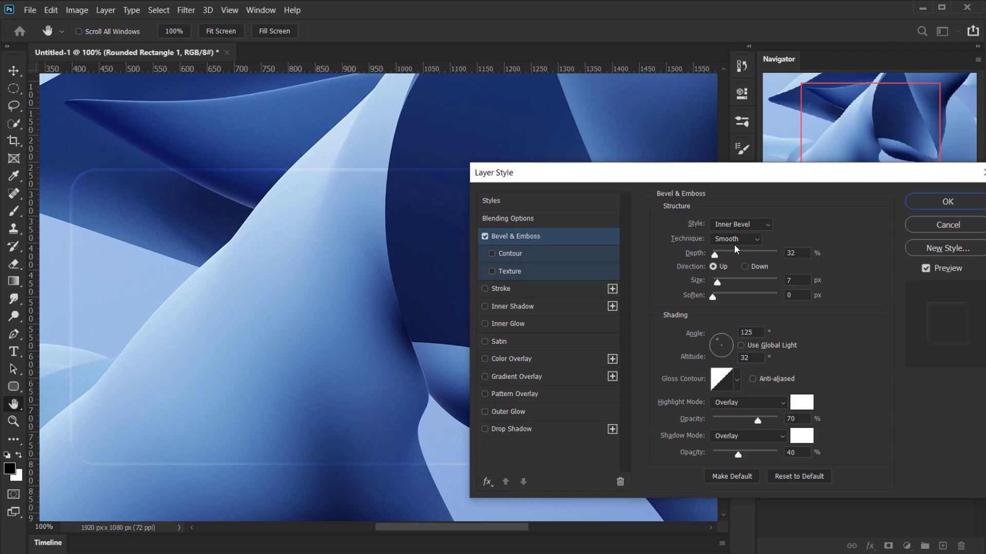
pyautogui.moveTo(716, 255)
pyautogui.mouseDown()
pyautogui.moveTo(805, 244)
pyautogui.moveTo(716, 257)
pyautogui.mouseUp()
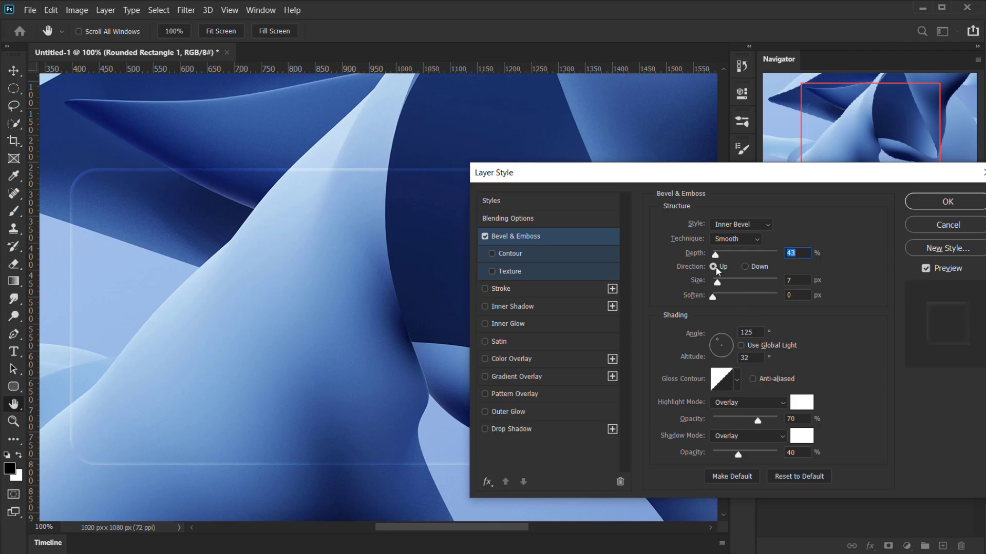
pyautogui.moveTo(716, 282); pyautogui.dragTo(730, 284)
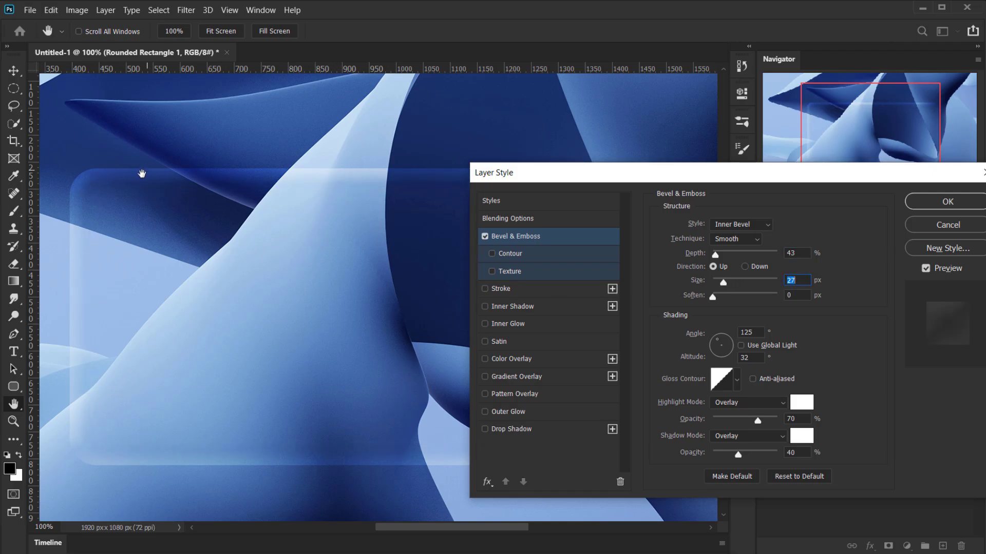
pyautogui.moveTo(727, 286)
pyautogui.mouseDown()
pyautogui.moveTo(753, 285)
pyautogui.moveTo(718, 286)
pyautogui.mouseUp()
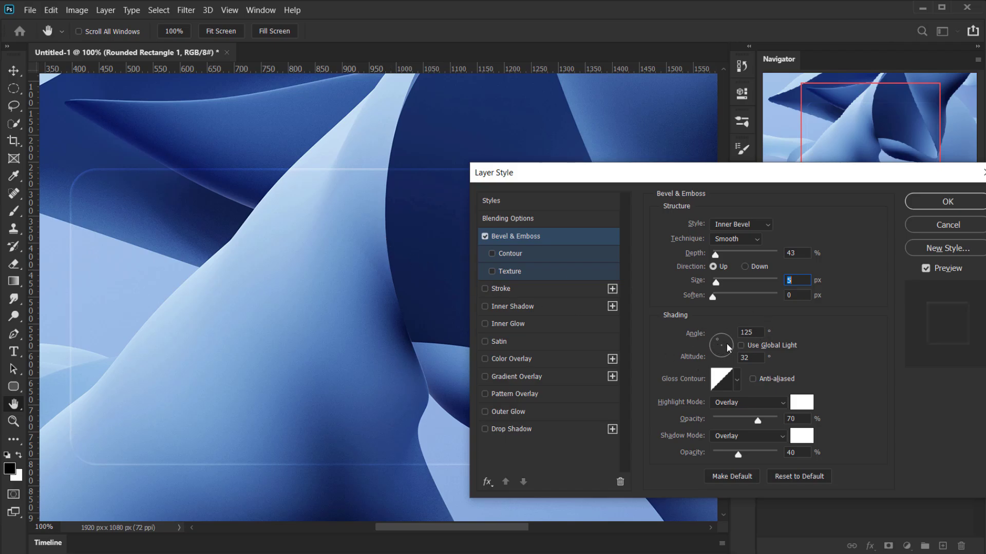
pyautogui.moveTo(723, 342); pyautogui.dragTo(729, 341)
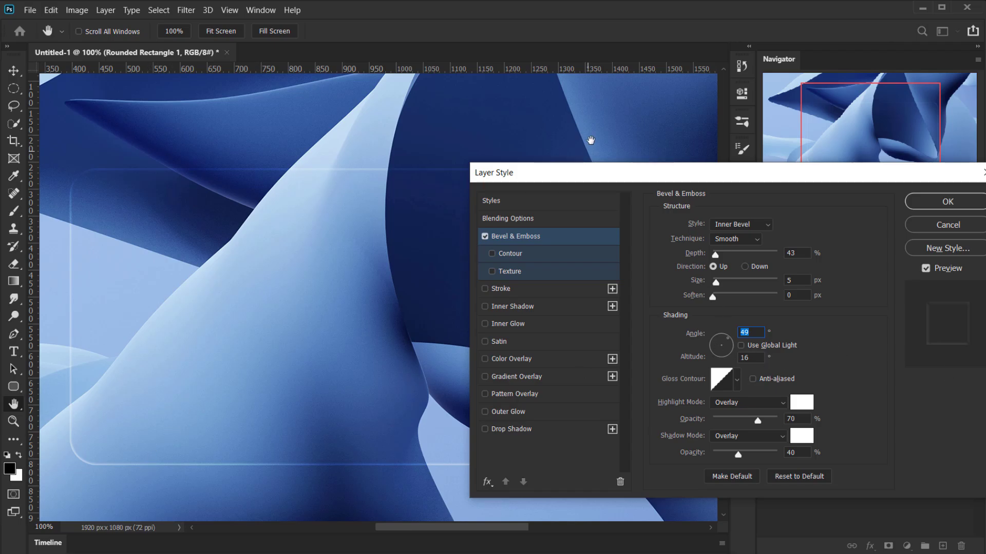
pyautogui.moveTo(727, 343)
pyautogui.mouseDown()
pyautogui.moveTo(721, 361)
pyautogui.moveTo(720, 345)
pyautogui.mouseUp()
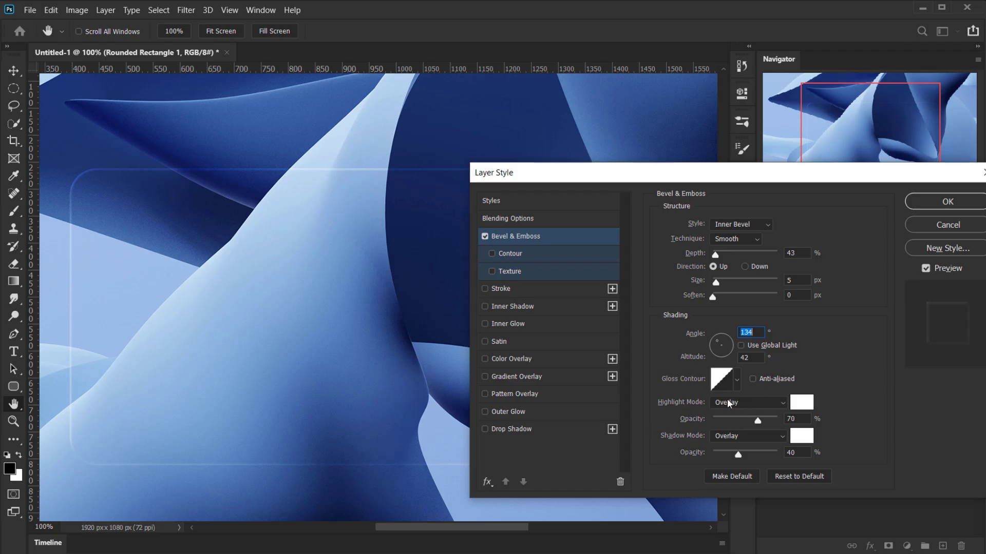
# Set the bevel's highlight to Overlay mode with white (ffffff) as its colour.
pyautogui.click(784, 408)
pyautogui.click(757, 404)
pyautogui.click(802, 406)
pyautogui.moveTo(647, 320)
pyautogui.mouseDown()
pyautogui.moveTo(648, 359)
pyautogui.moveTo(646, 320)
pyautogui.mouseUp()
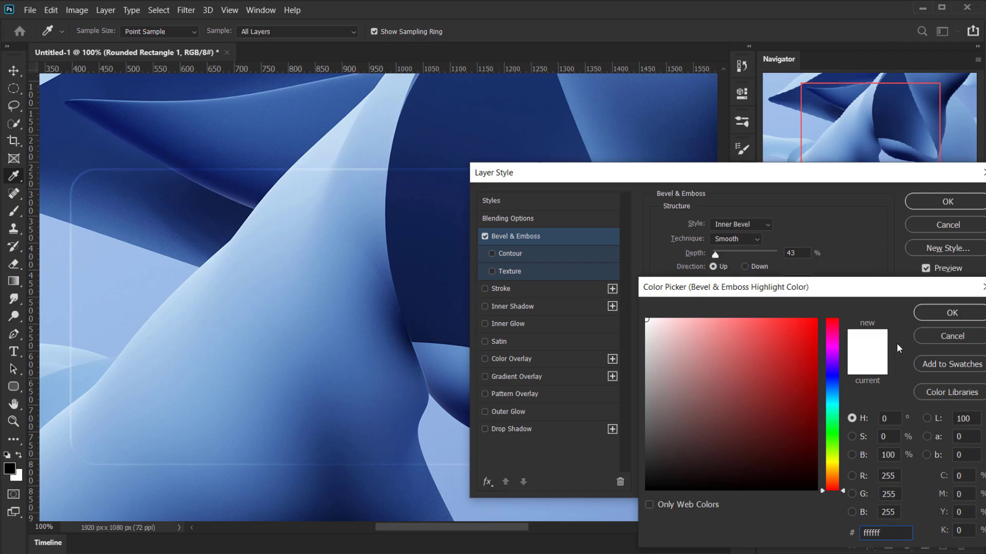
pyautogui.click(951, 313)
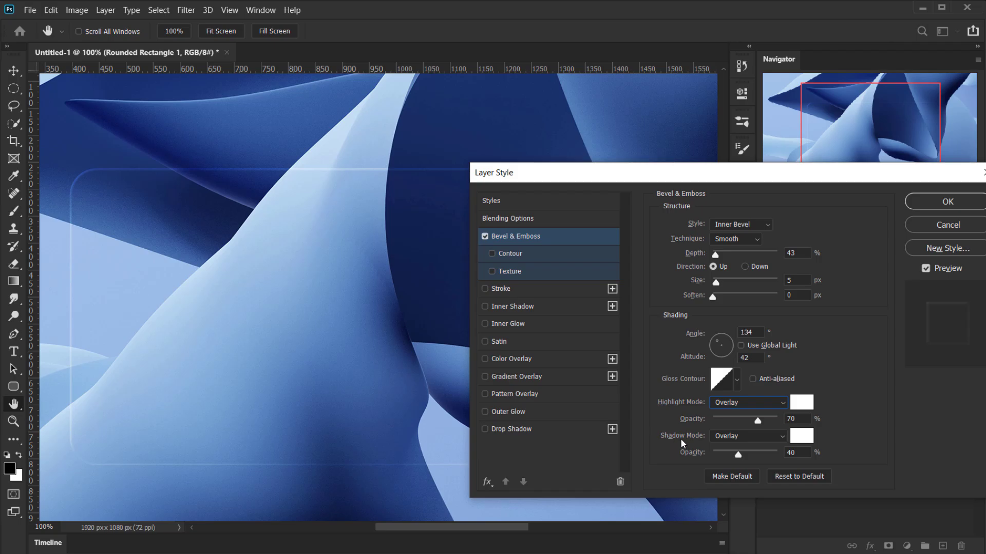
# Set the bevel's shadow to Overlay mode with the light grey colour ececec.
pyautogui.click(753, 437)
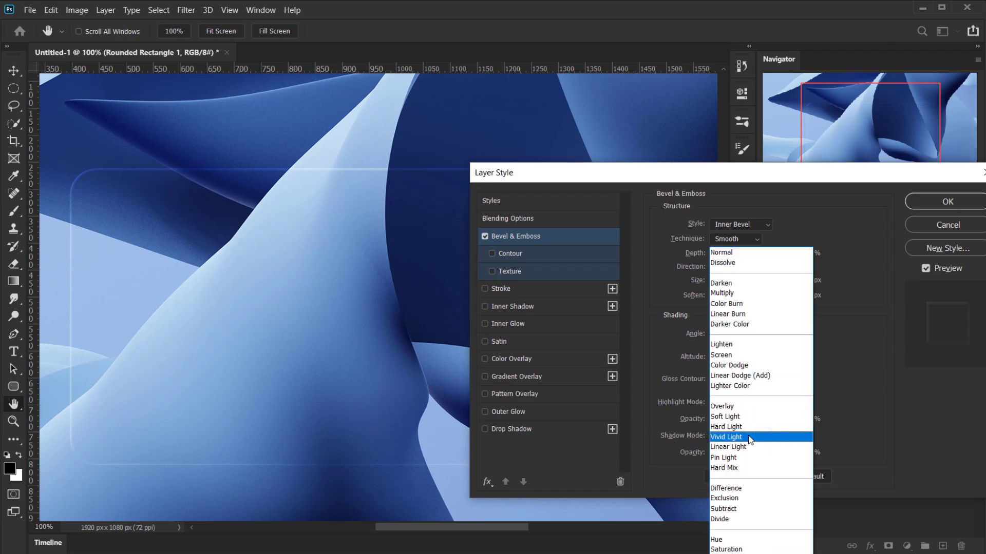
pyautogui.click(736, 409)
pyautogui.click(804, 438)
pyautogui.moveTo(648, 326)
pyautogui.mouseDown()
pyautogui.moveTo(645, 373)
pyautogui.moveTo(647, 332)
pyautogui.mouseUp()
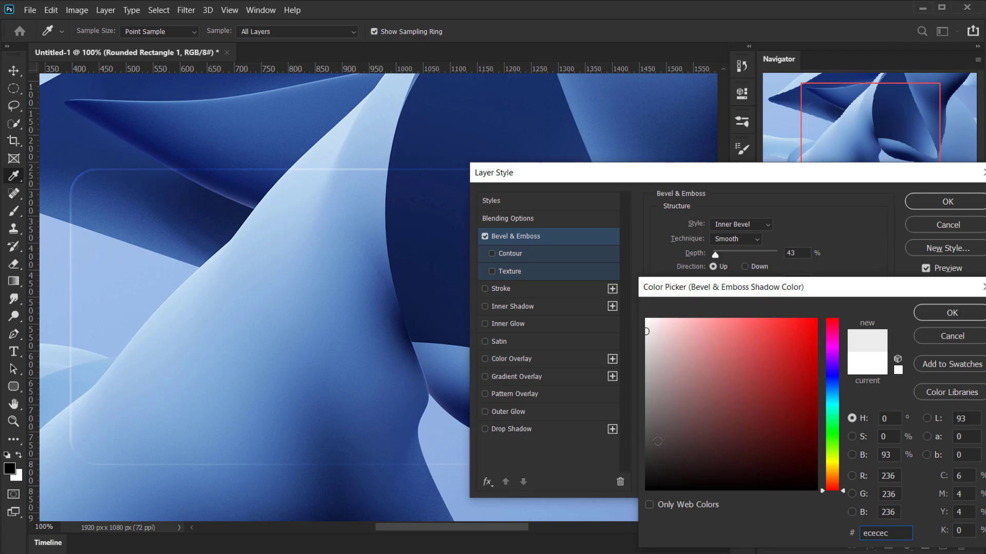
pyautogui.click(957, 315)
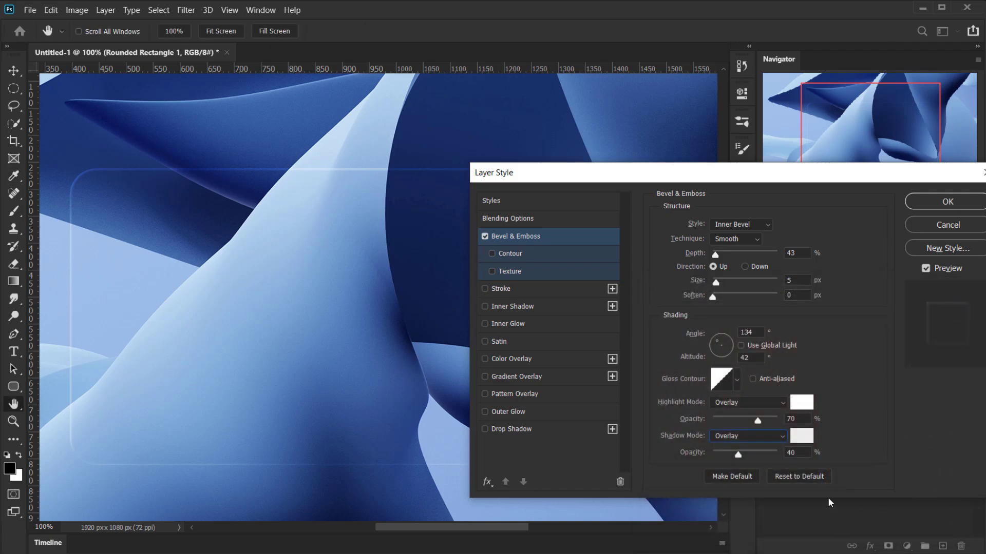
pyautogui.doubleClick(799, 453)
pyautogui.doubleClick(800, 419)
# Enable an inner glow in Screen mode with 31% opacity, colour e6e6e6 and a size of 32 px.
pyautogui.click(513, 324)
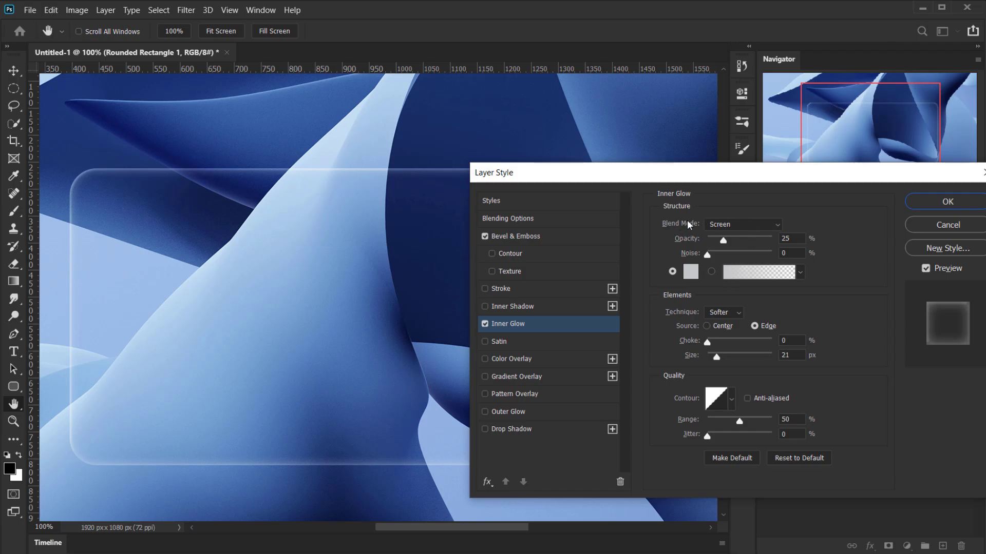
pyautogui.click(727, 225)
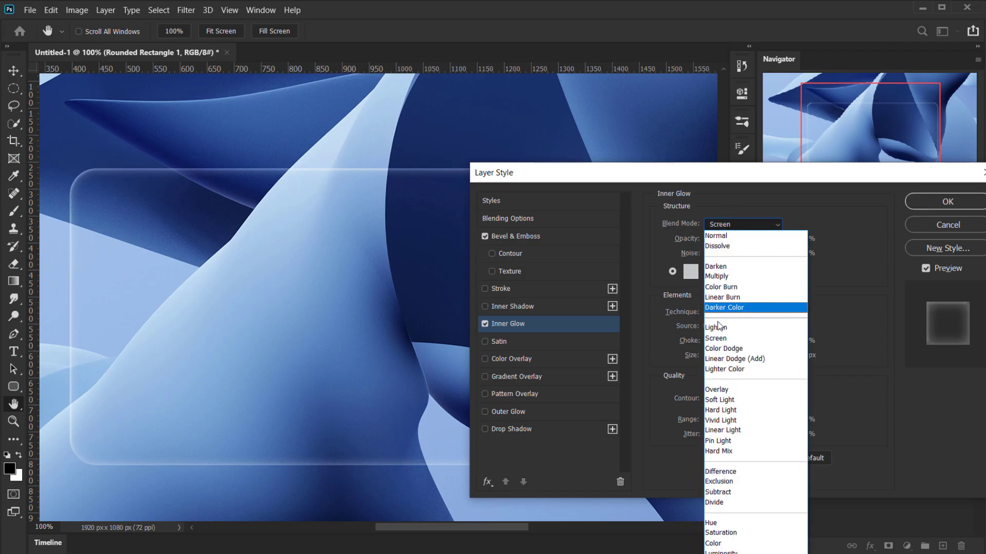
pyautogui.click(717, 337)
pyautogui.moveTo(723, 240); pyautogui.dragTo(727, 238)
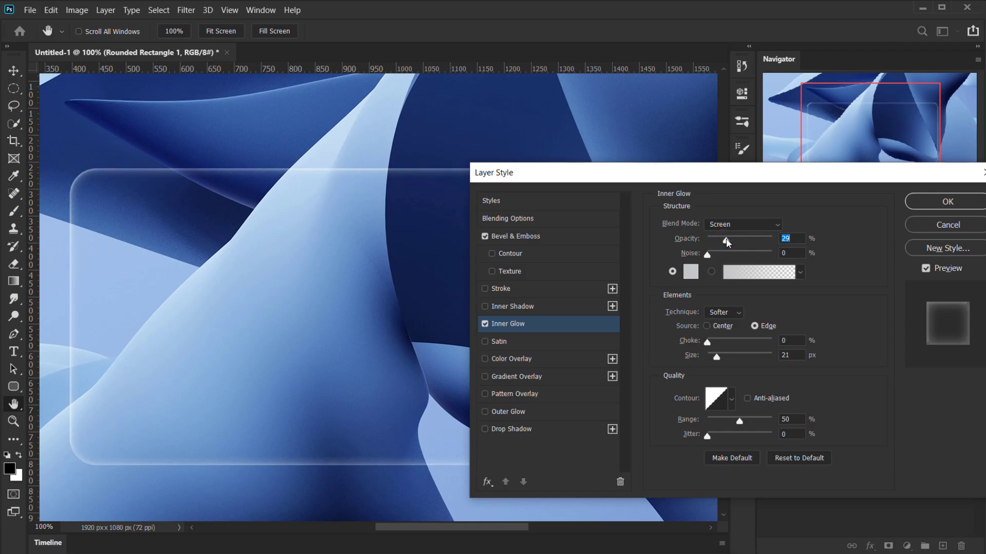
pyautogui.click(695, 275)
pyautogui.moveTo(647, 350)
pyautogui.mouseDown()
pyautogui.moveTo(649, 333)
pyautogui.moveTo(655, 341)
pyautogui.moveTo(645, 335)
pyautogui.mouseUp()
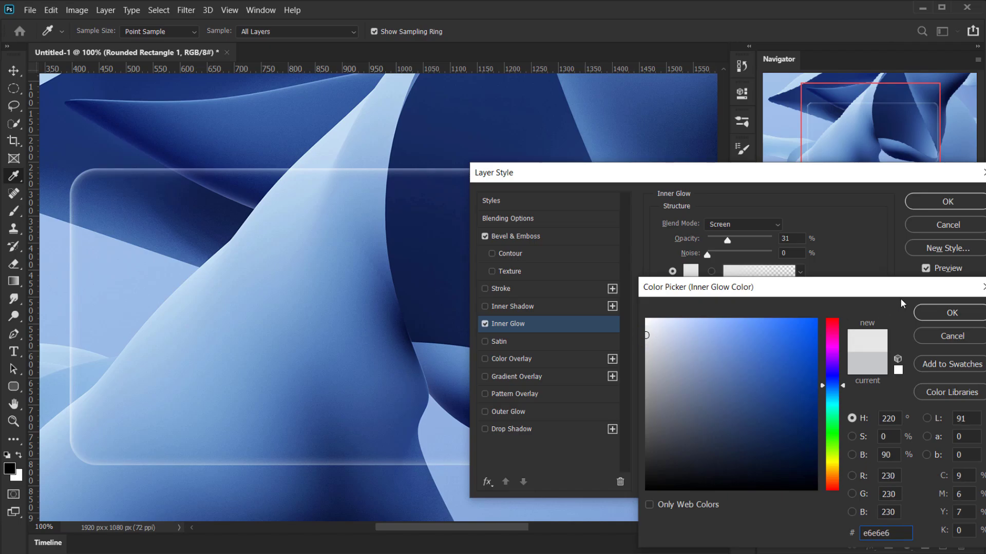
pyautogui.click(939, 312)
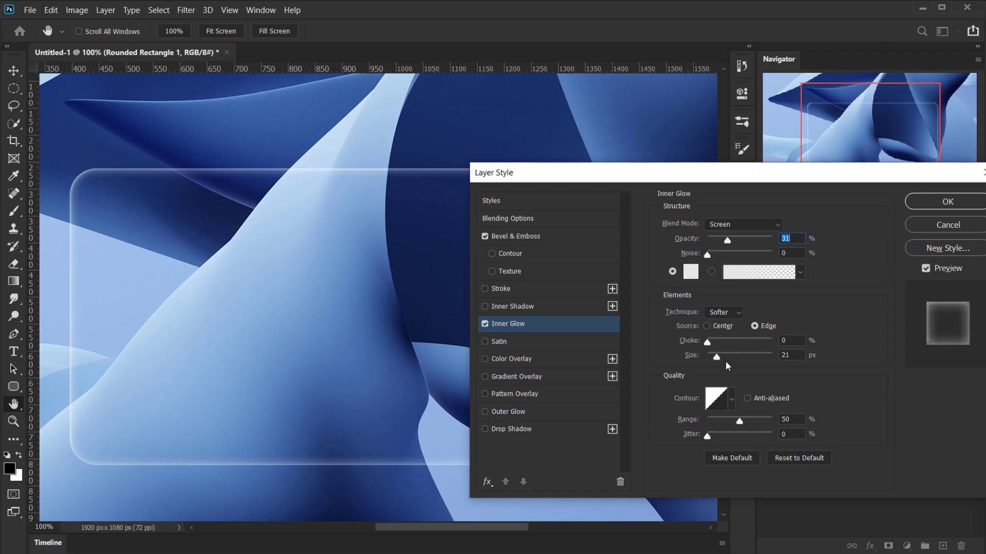
pyautogui.moveTo(717, 356)
pyautogui.mouseDown()
pyautogui.moveTo(735, 354)
pyautogui.moveTo(721, 360)
pyautogui.mouseUp()
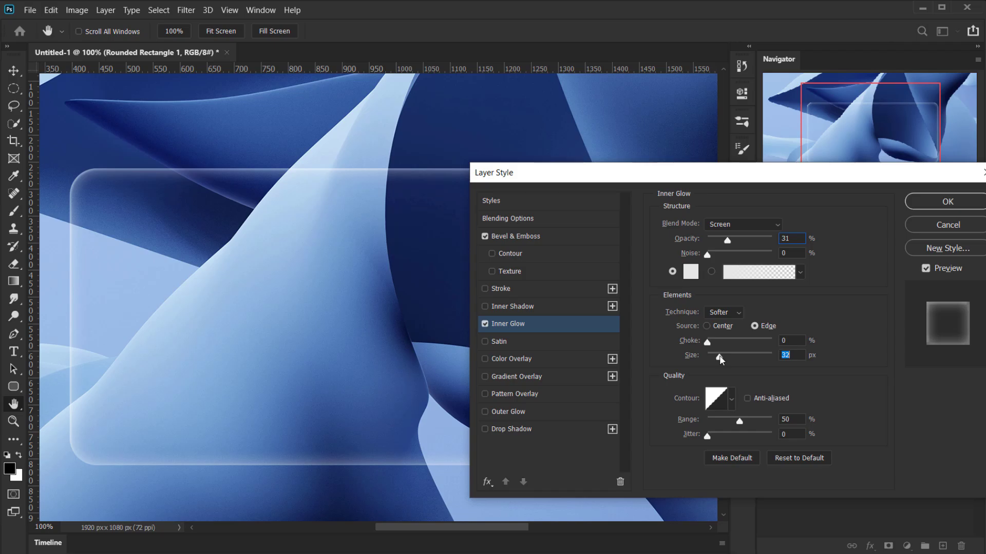
# Try the Overlay, Color Dodge and Normal blend modes on the inner glow and return it to Screen.
pyautogui.click(746, 225)
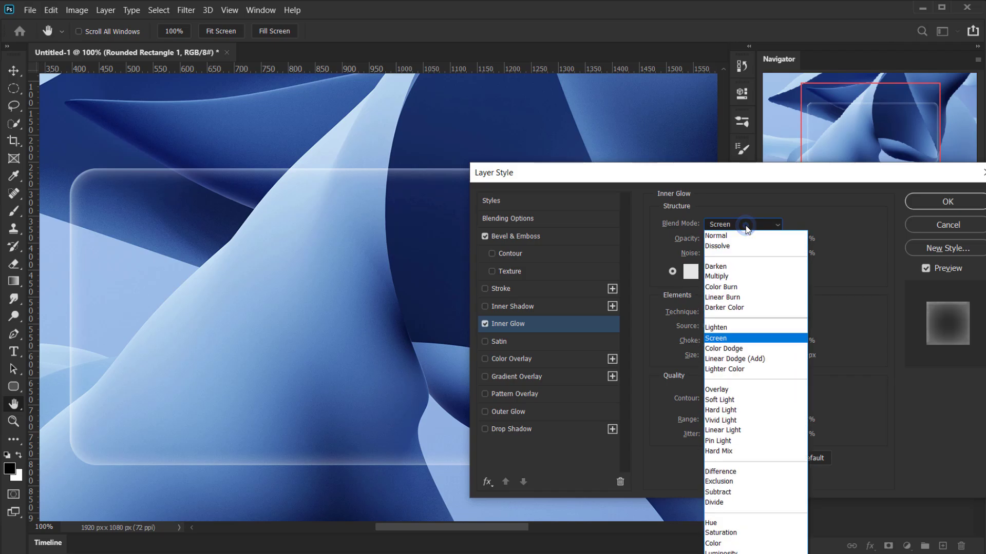
pyautogui.click(727, 390)
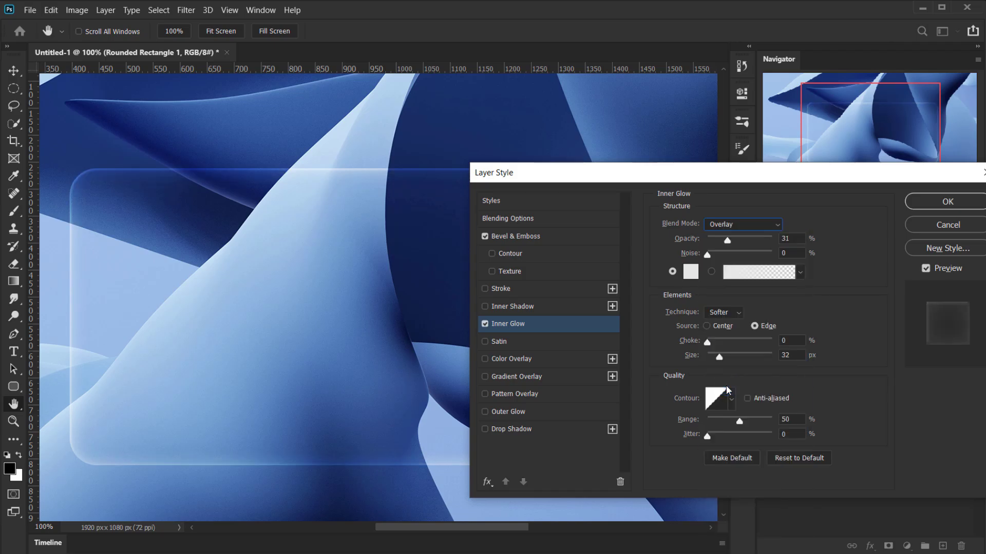
pyautogui.click(749, 225)
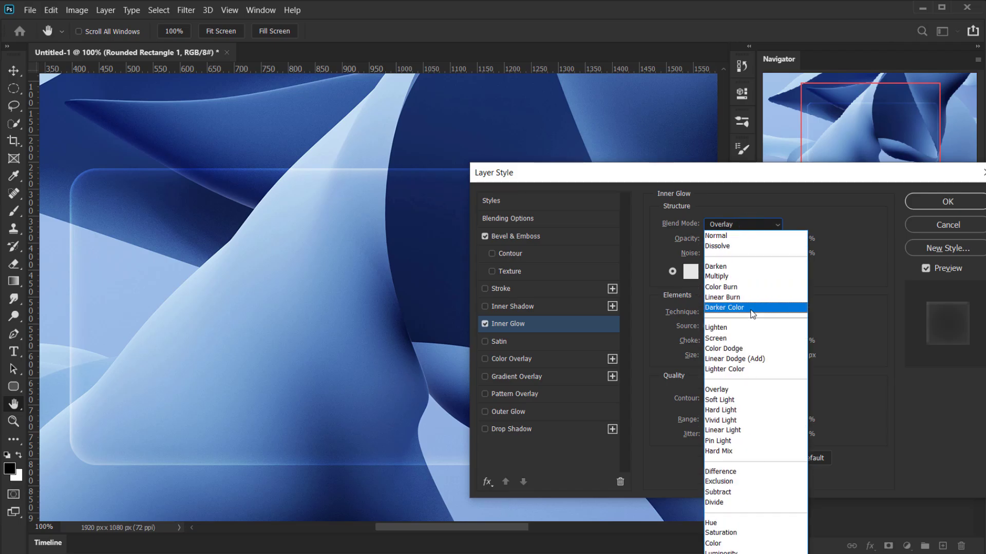
pyautogui.click(729, 349)
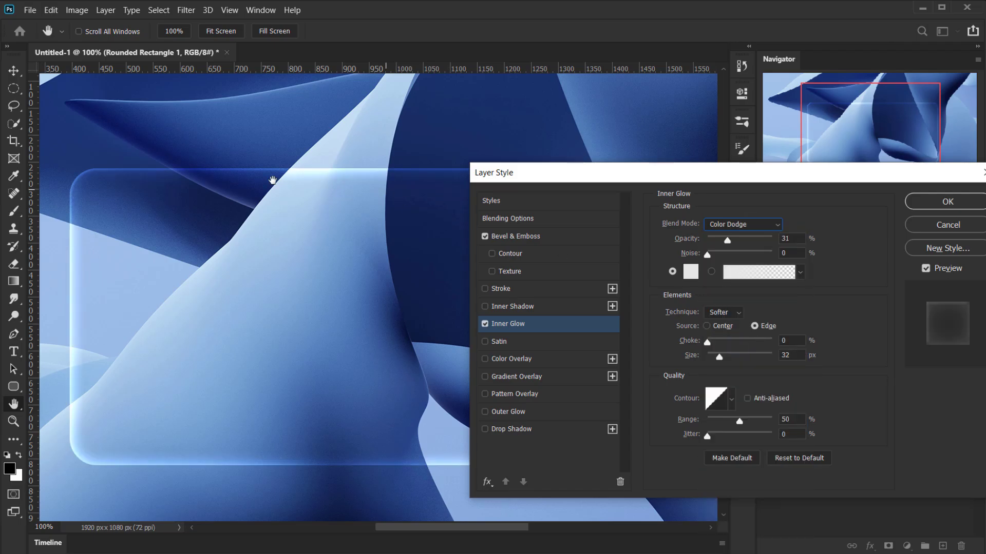
pyautogui.click(737, 227)
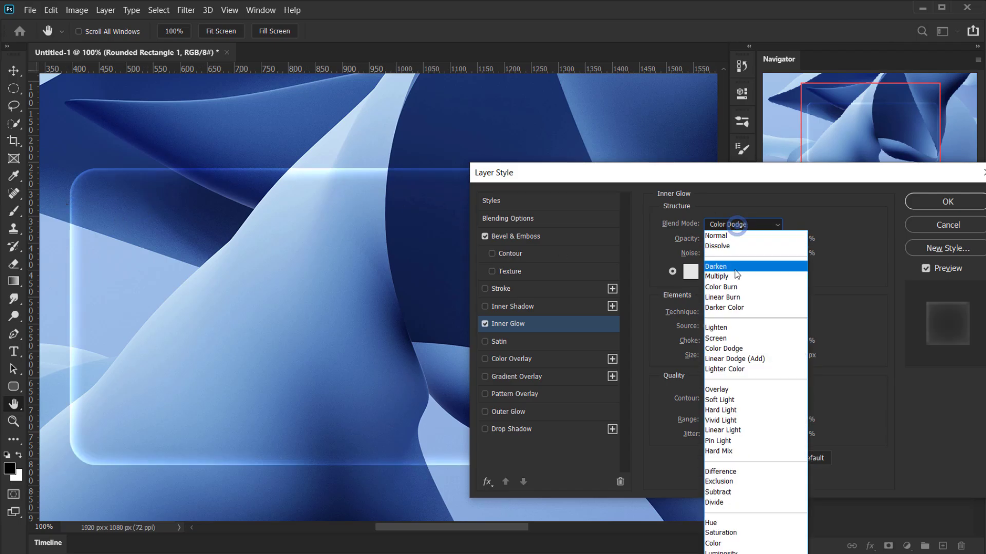
pyautogui.click(734, 235)
pyautogui.click(736, 229)
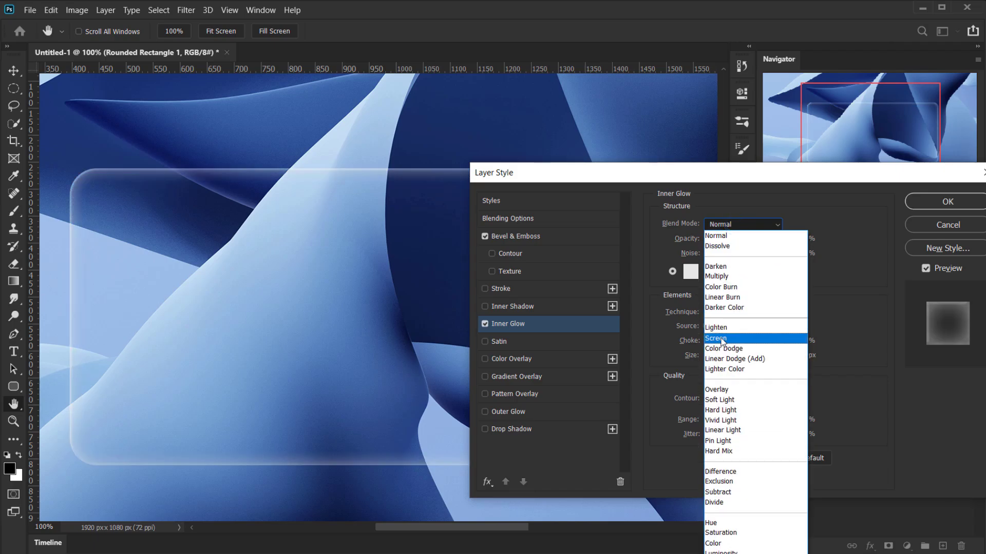
pyautogui.click(725, 339)
# Set the inner glow's colour to f0f0f0 and its size to 24 px.
pyautogui.click(692, 272)
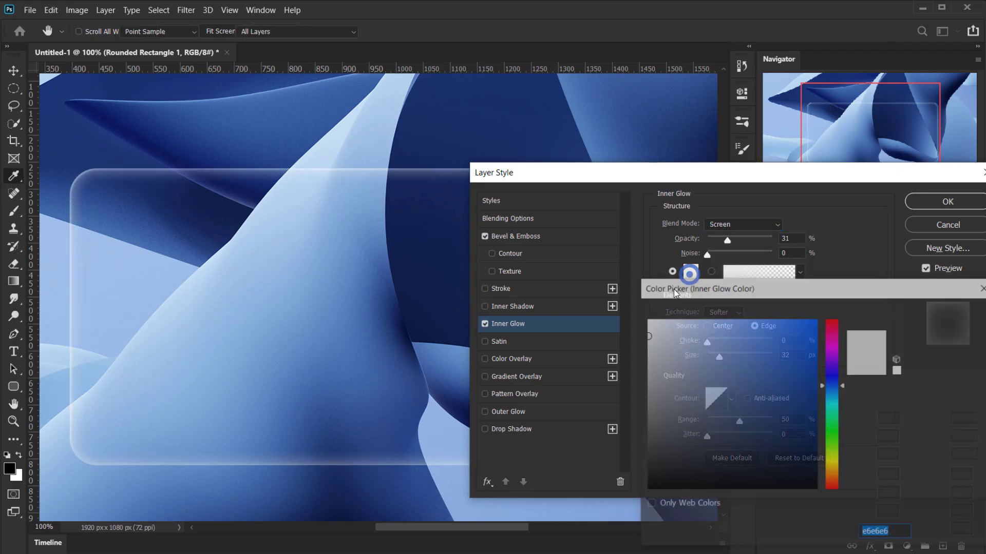
pyautogui.click(646, 328)
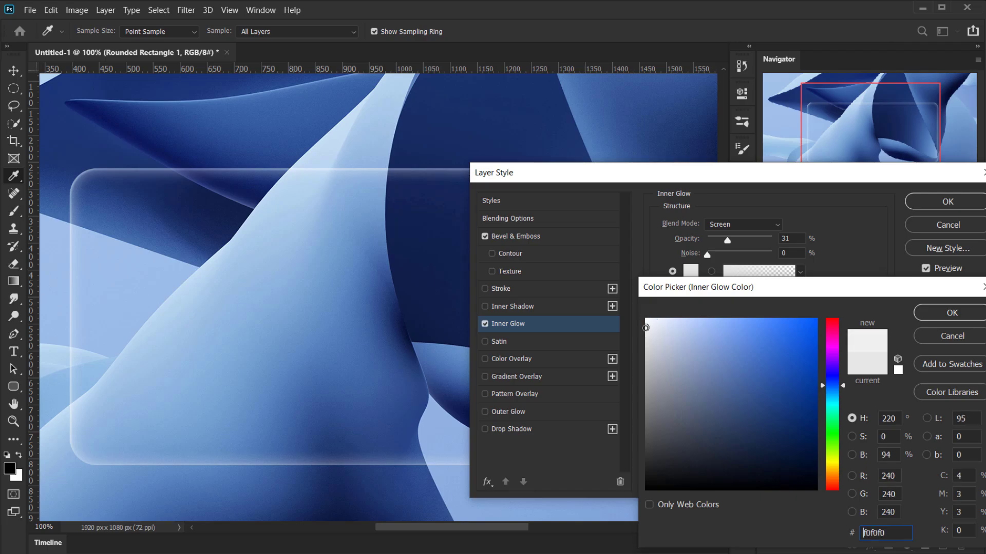
pyautogui.click(936, 312)
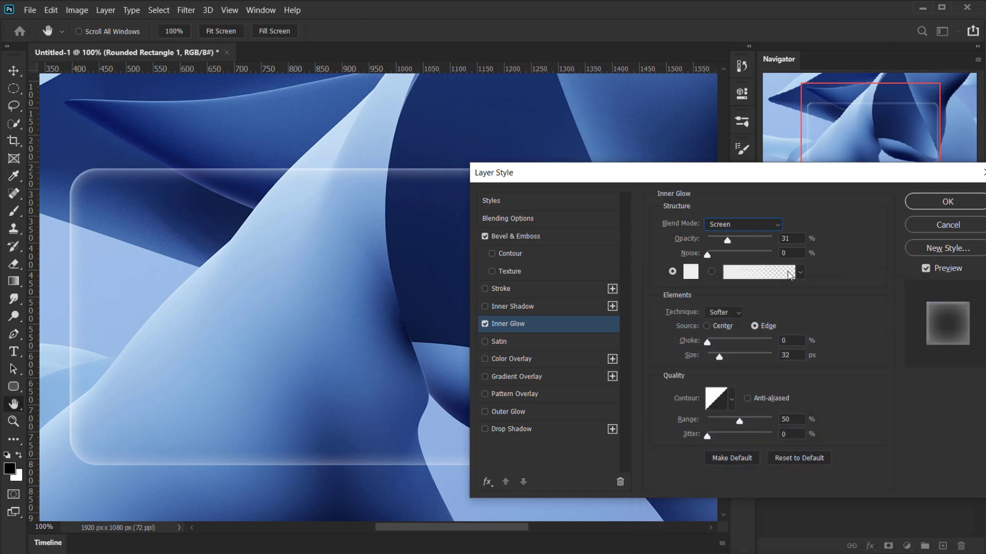
pyautogui.click(720, 356)
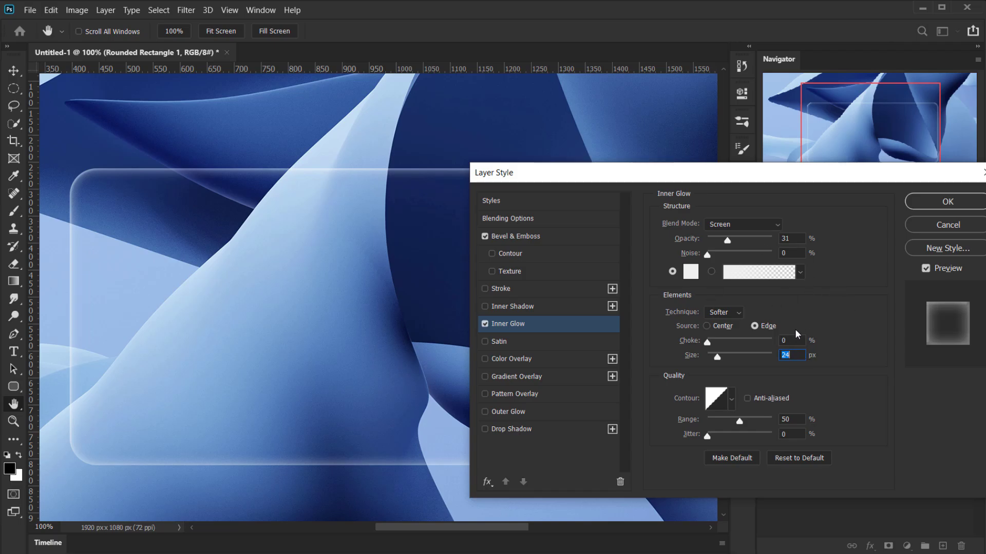
# Enable a gradient overlay on the glass panel in Screen mode with 40% opacity.
pyautogui.click(515, 377)
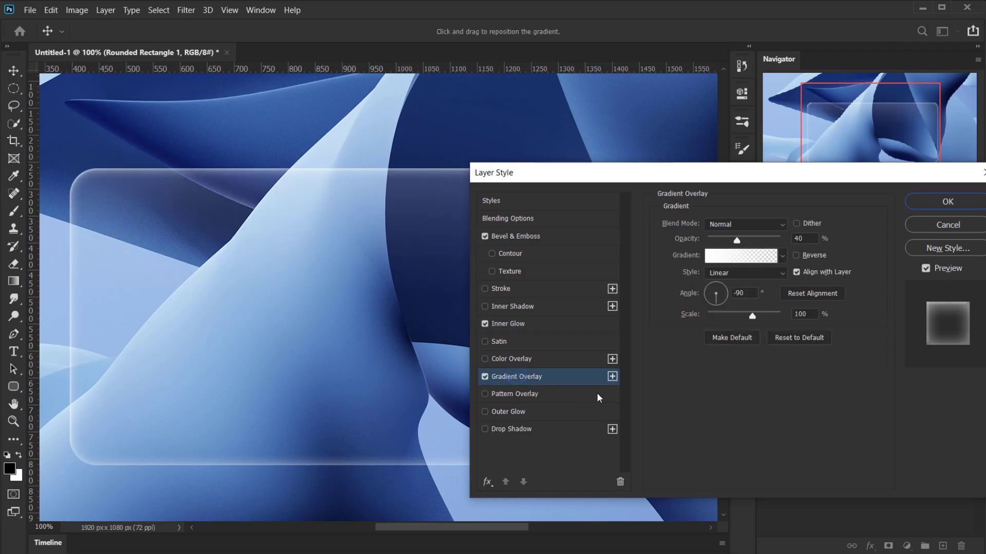
pyautogui.moveTo(626, 175); pyautogui.dragTo(640, 182)
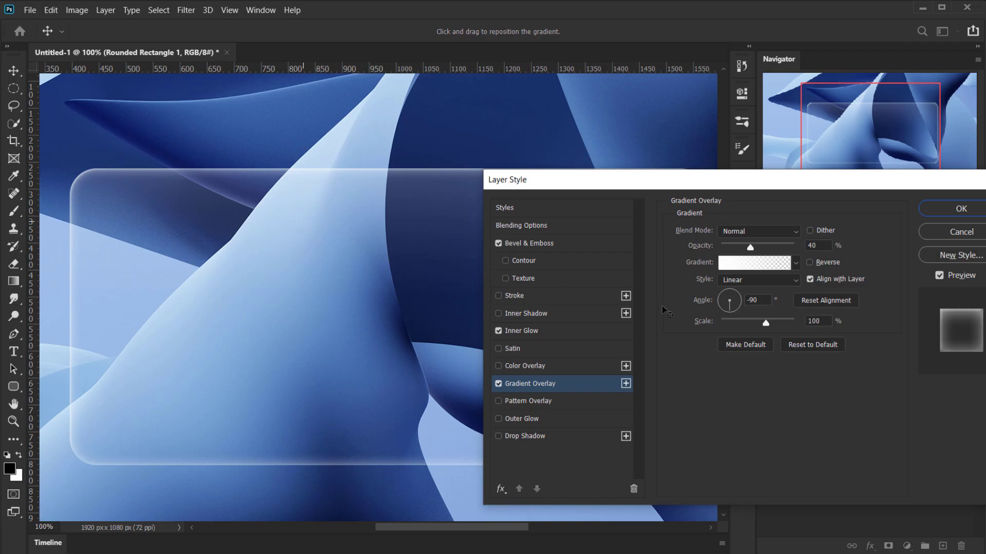
pyautogui.click(753, 229)
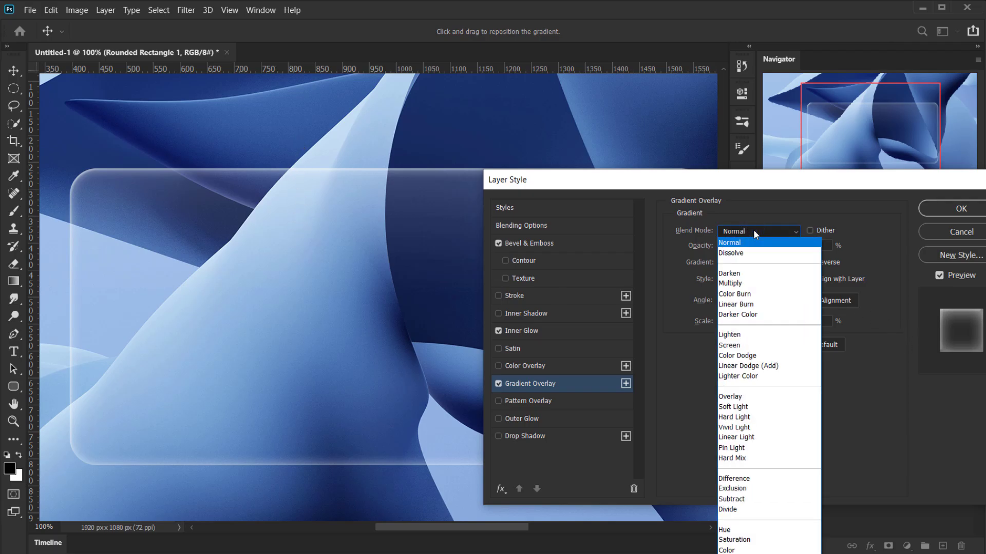
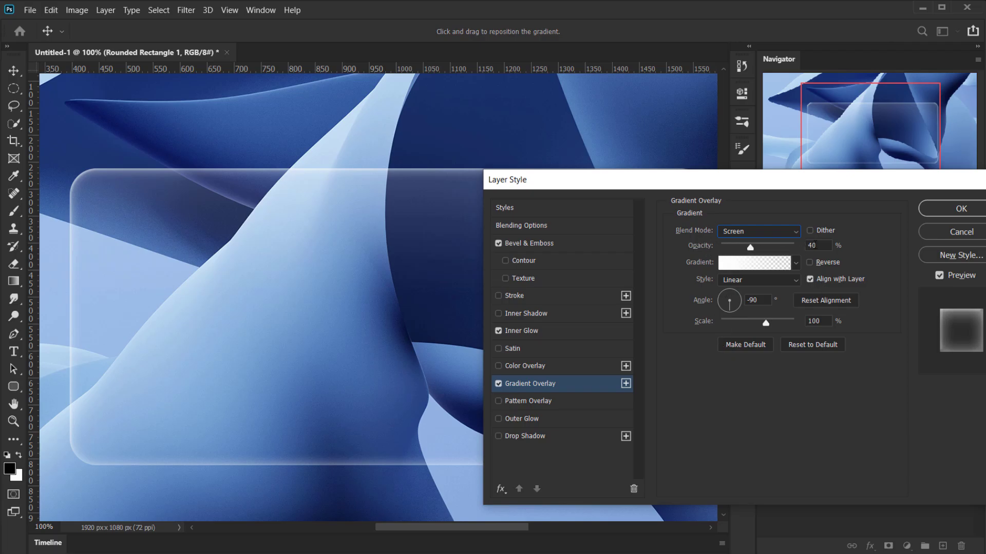
pyautogui.click(819, 246)
# Apply the Foreground to Background preset from the Basics group to the overlay gradient.
pyautogui.click(742, 269)
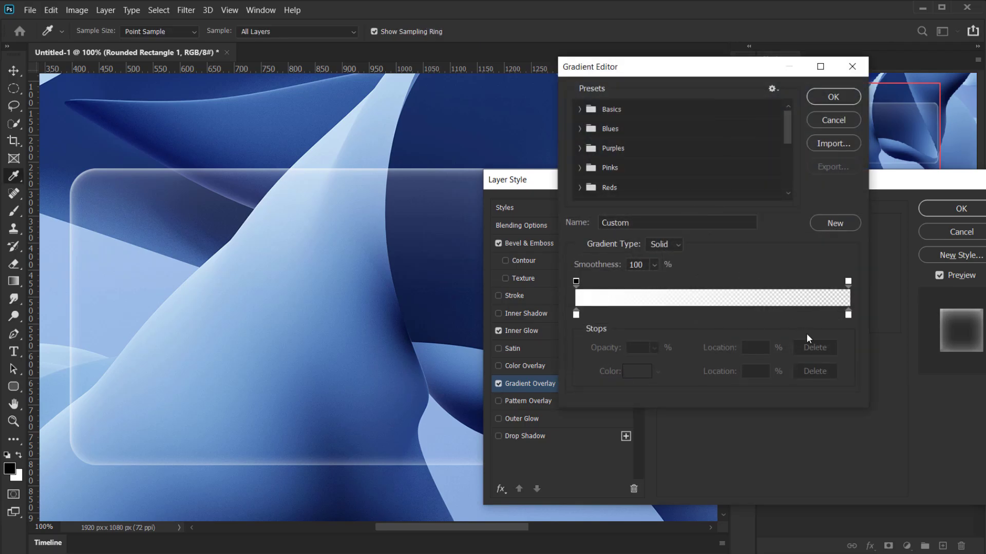
pyautogui.click(580, 109)
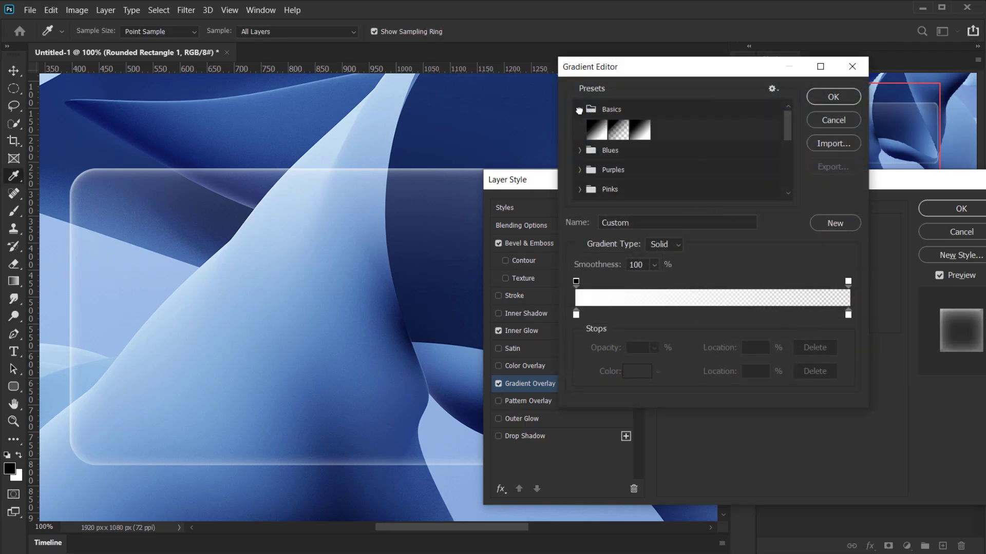
pyautogui.click(596, 136)
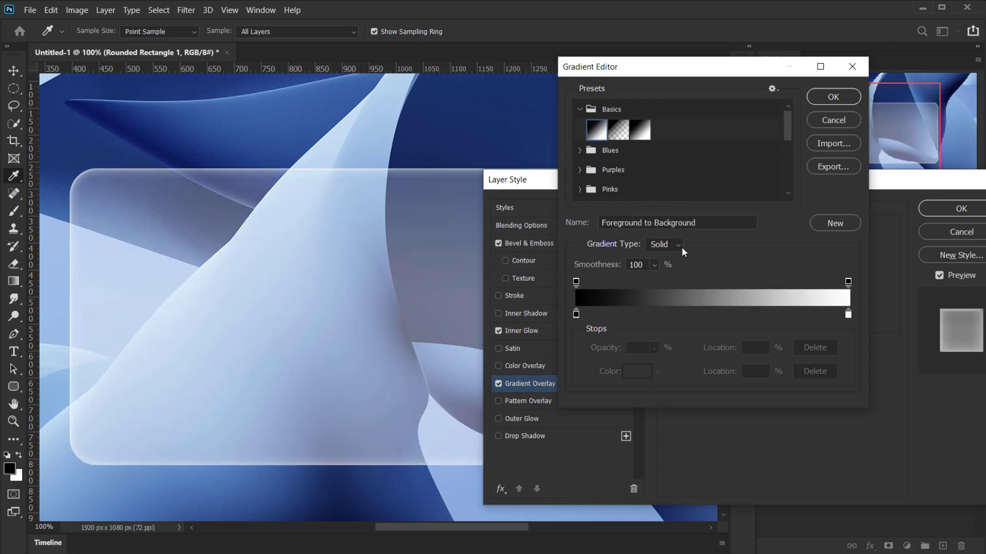
pyautogui.press('Return')
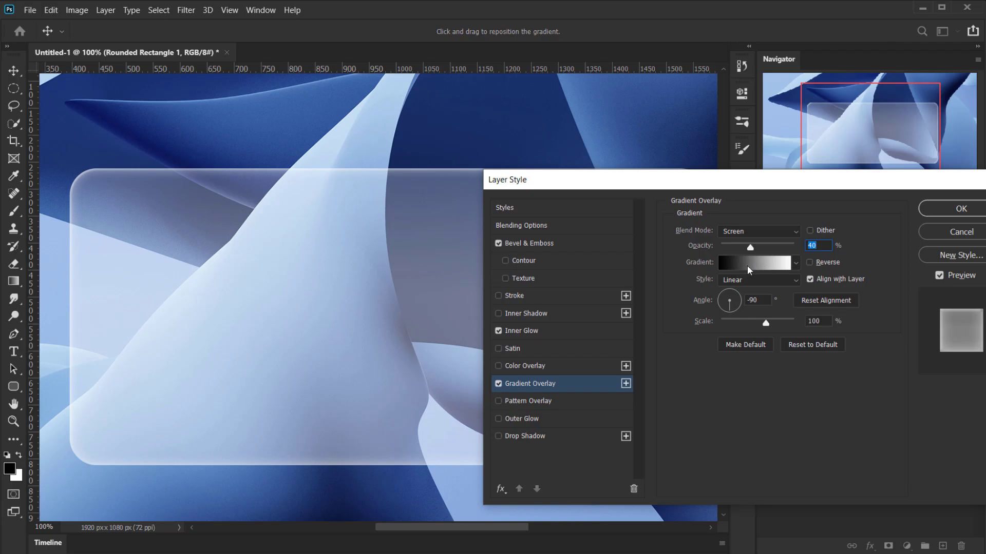
# Make both colour stops of the overlay gradient white (ffffff).
pyautogui.click(737, 272)
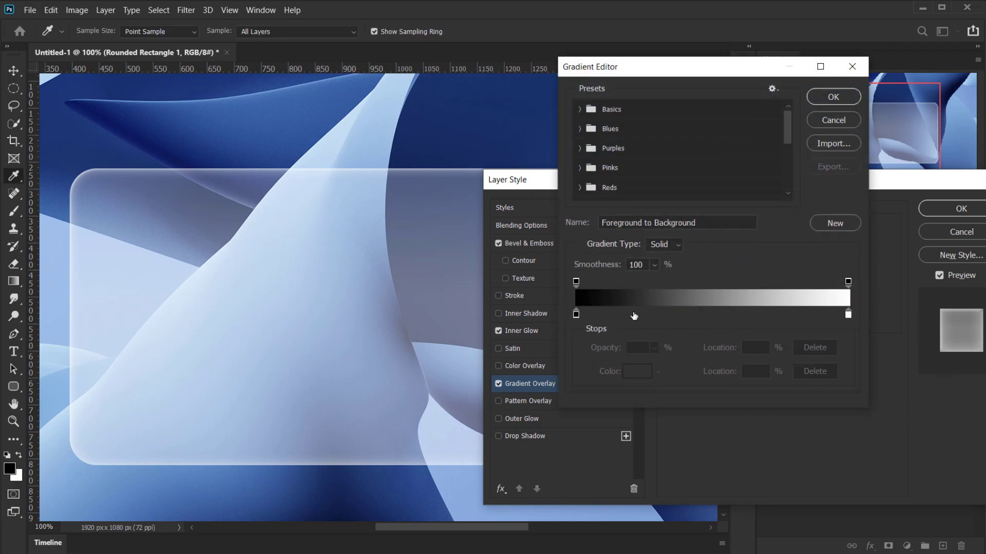
pyautogui.click(576, 315)
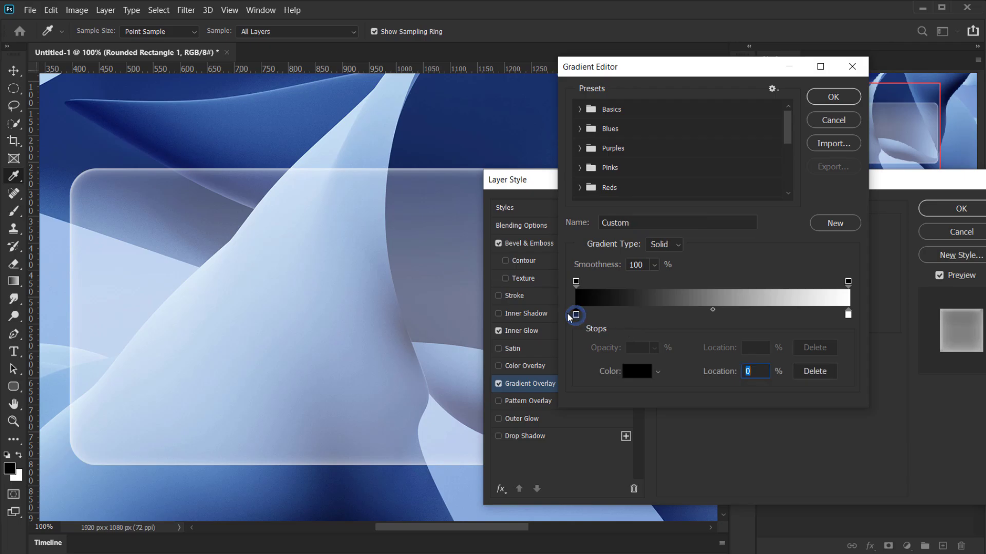
pyautogui.click(638, 372)
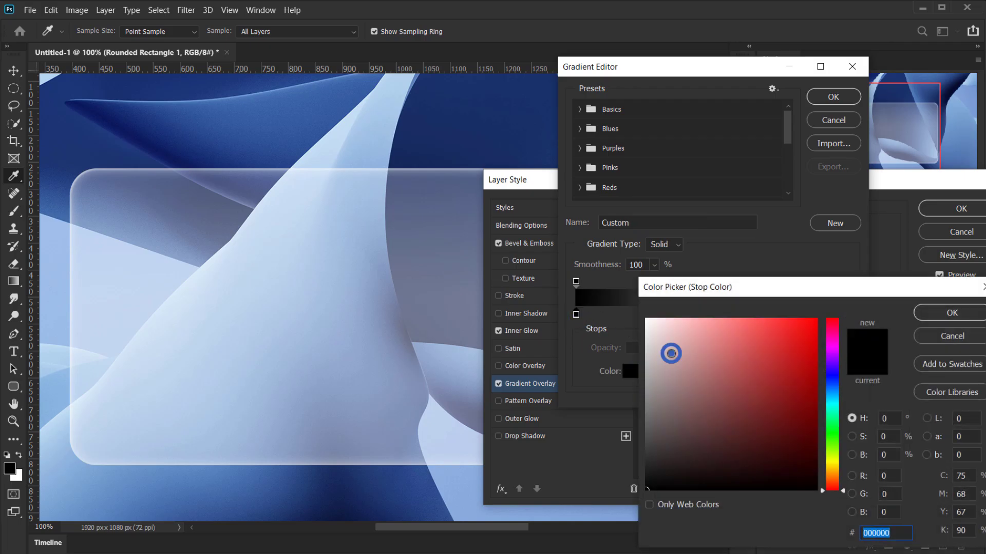
pyautogui.moveTo(671, 352); pyautogui.dragTo(646, 320)
pyautogui.click(934, 313)
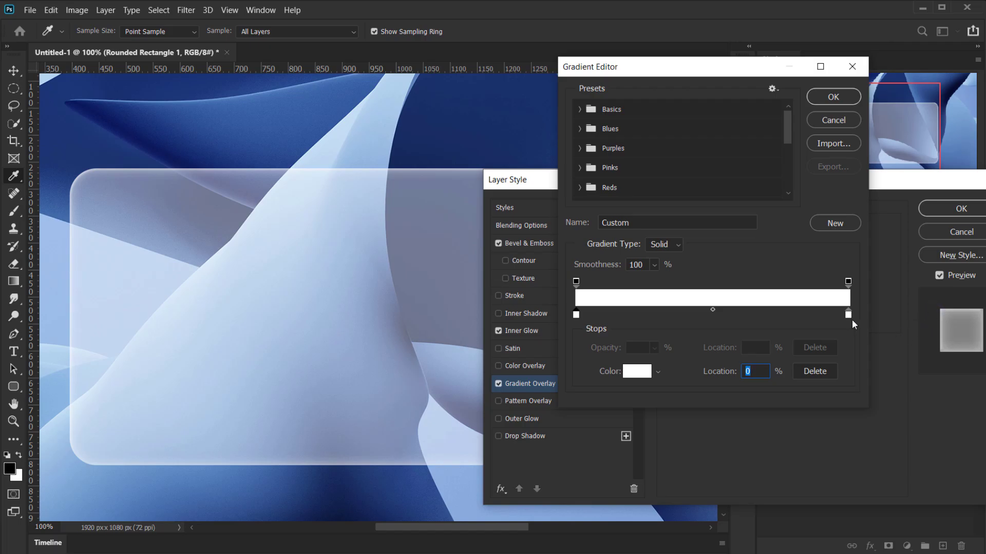
pyautogui.click(848, 314)
pyautogui.click(636, 371)
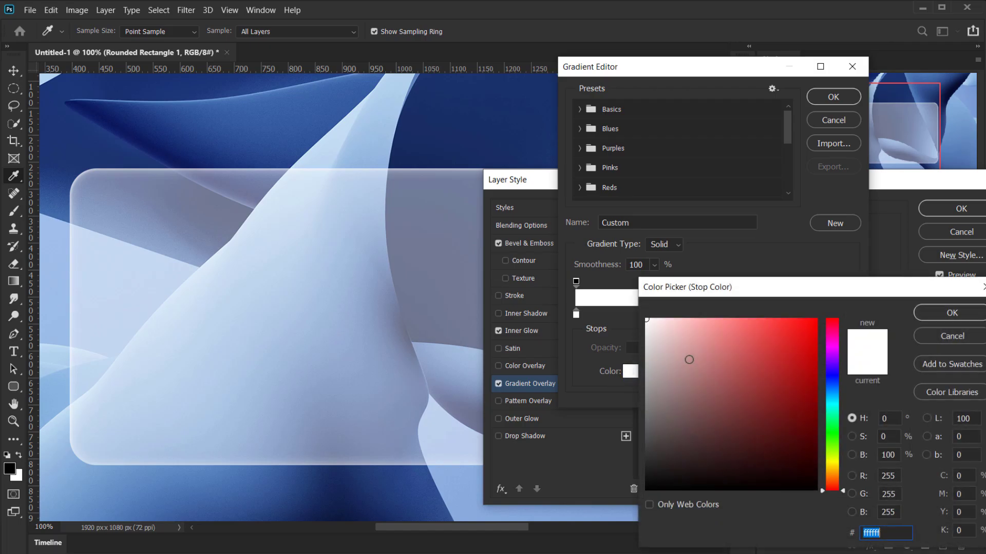
pyautogui.click(955, 318)
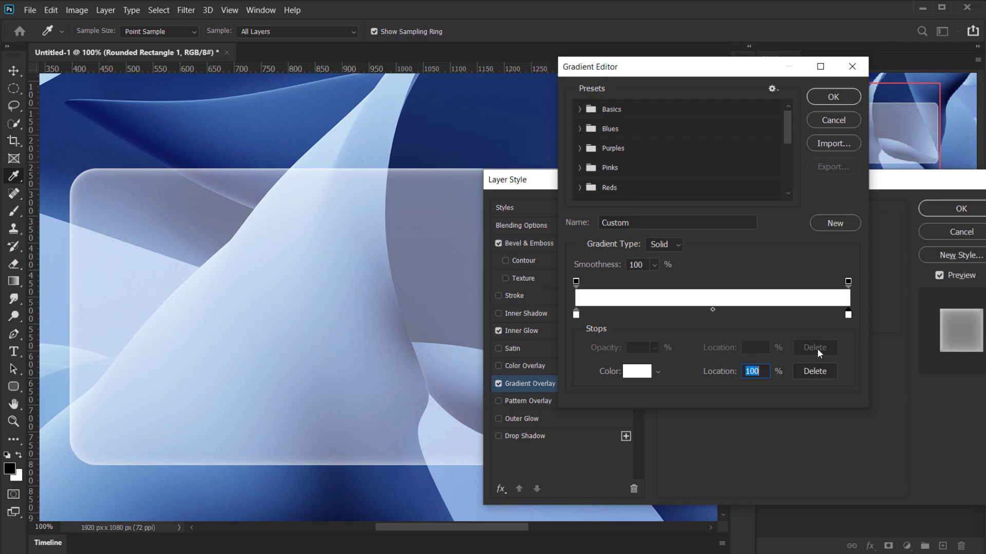
# Lower the gradient's end opacity stop to 7% and accept the edited gradient.
pyautogui.click(848, 282)
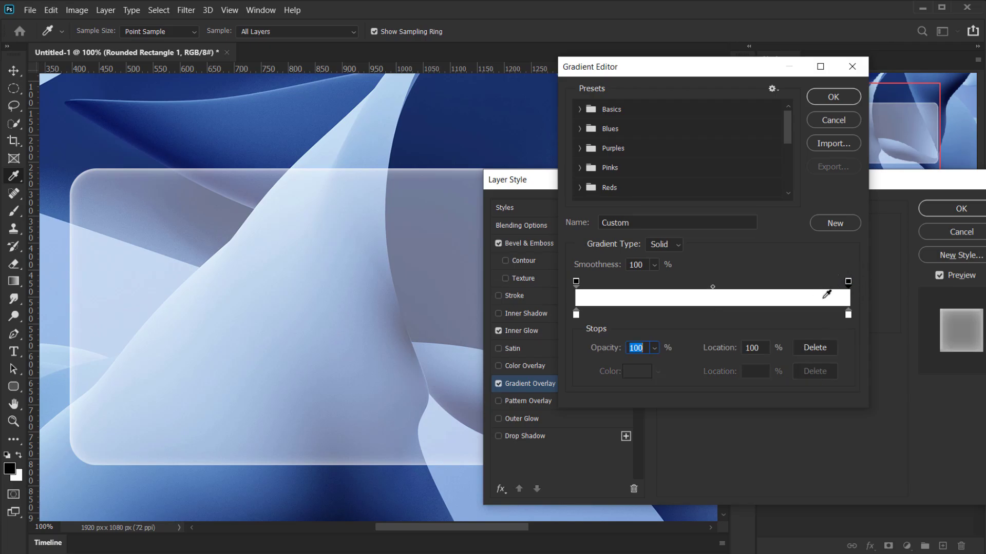
pyautogui.click(657, 351)
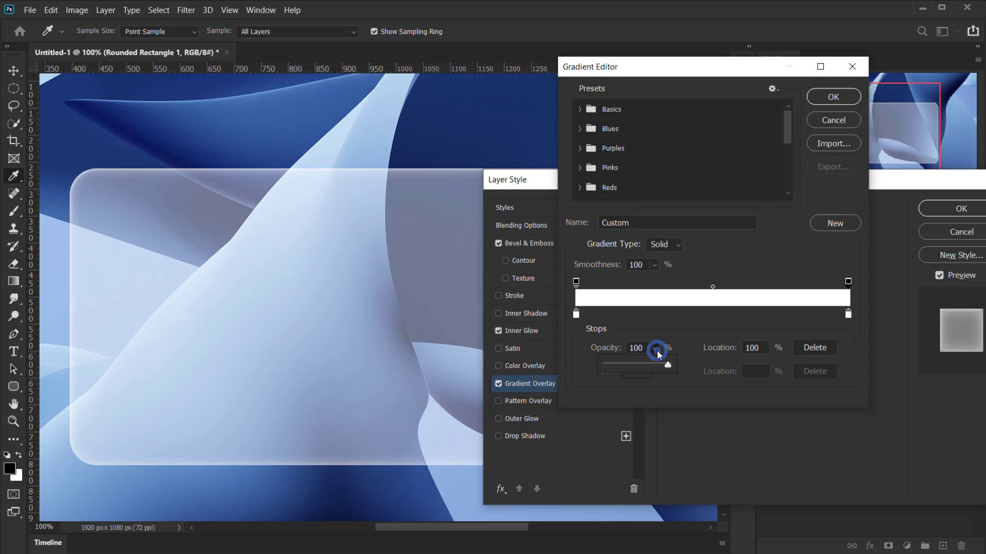
pyautogui.moveTo(666, 364); pyautogui.dragTo(612, 368)
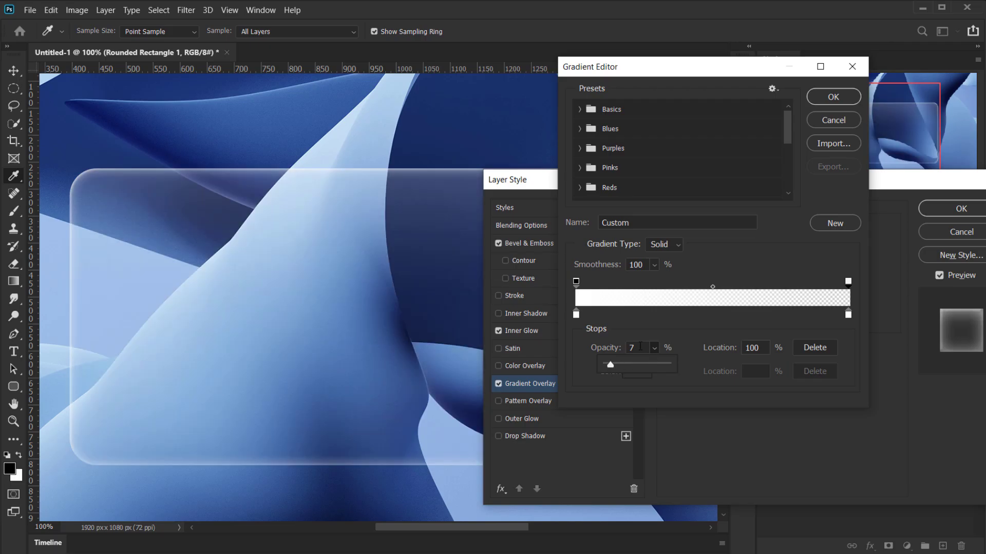
pyautogui.click(685, 334)
pyautogui.click(848, 101)
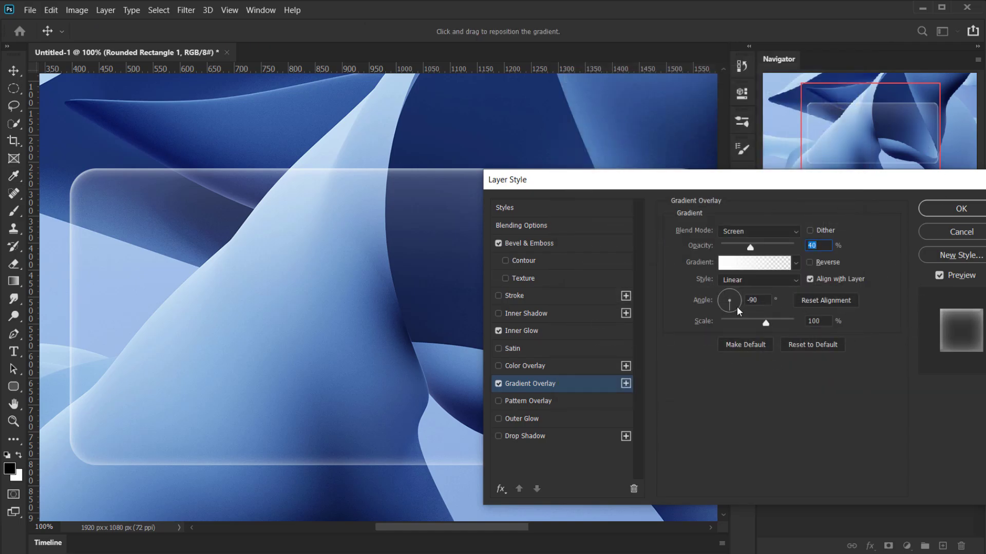
# Set the gradient overlay's angle to -31° and reposition the gradient on the glass panel, keeping the Linear style.
pyautogui.moveTo(731, 306)
pyautogui.mouseDown()
pyautogui.moveTo(719, 307)
pyautogui.moveTo(738, 306)
pyautogui.mouseUp()
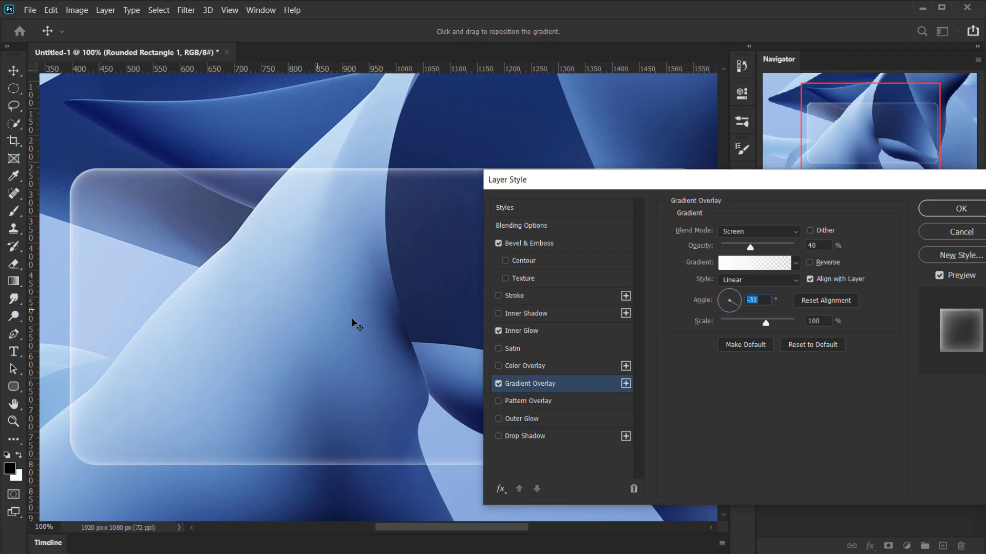
pyautogui.moveTo(308, 291); pyautogui.dragTo(256, 300)
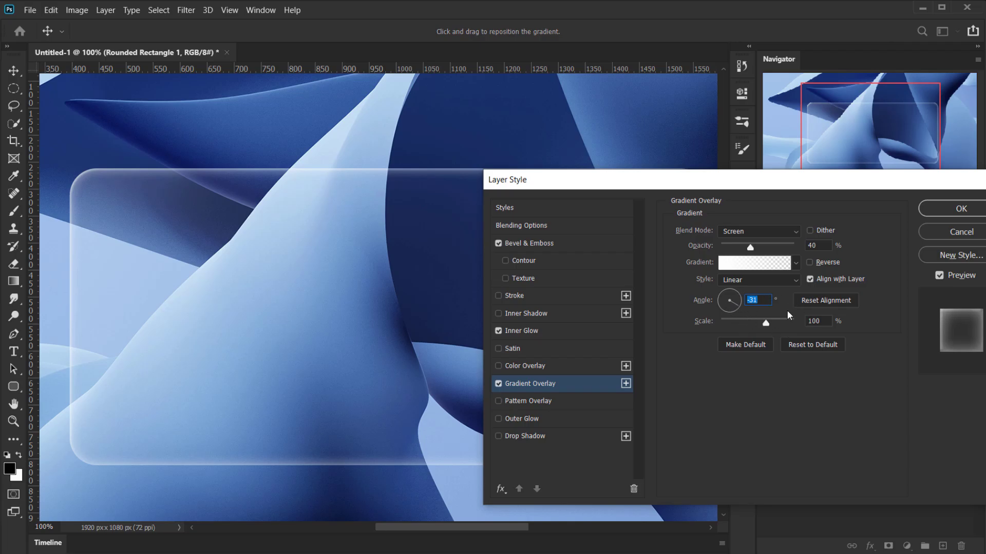
pyautogui.click(748, 277)
pyautogui.click(748, 292)
# Add a Multiply drop shadow in colour 1b1b1b with 25% opacity and 3 px distance, and apply the layer style.
pyautogui.click(526, 436)
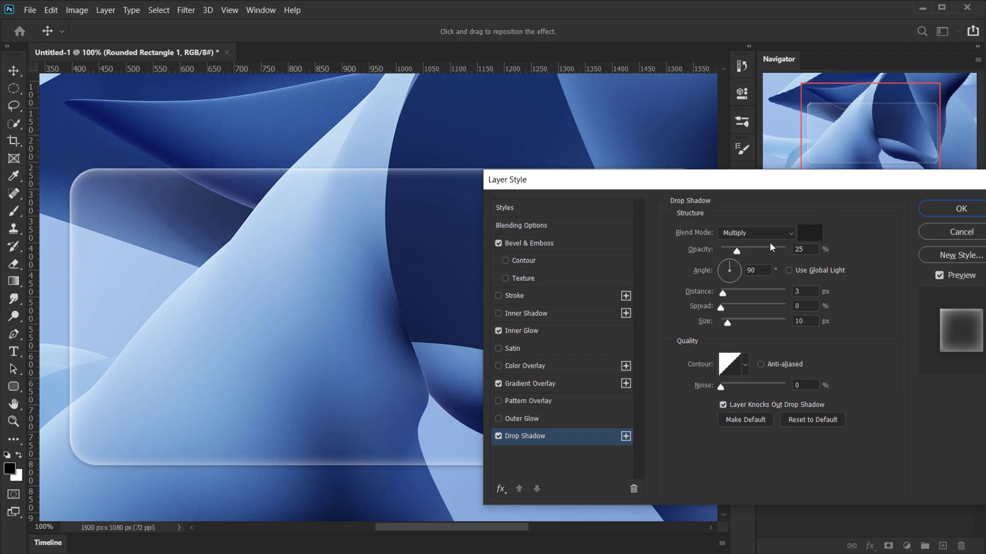
pyautogui.click(811, 233)
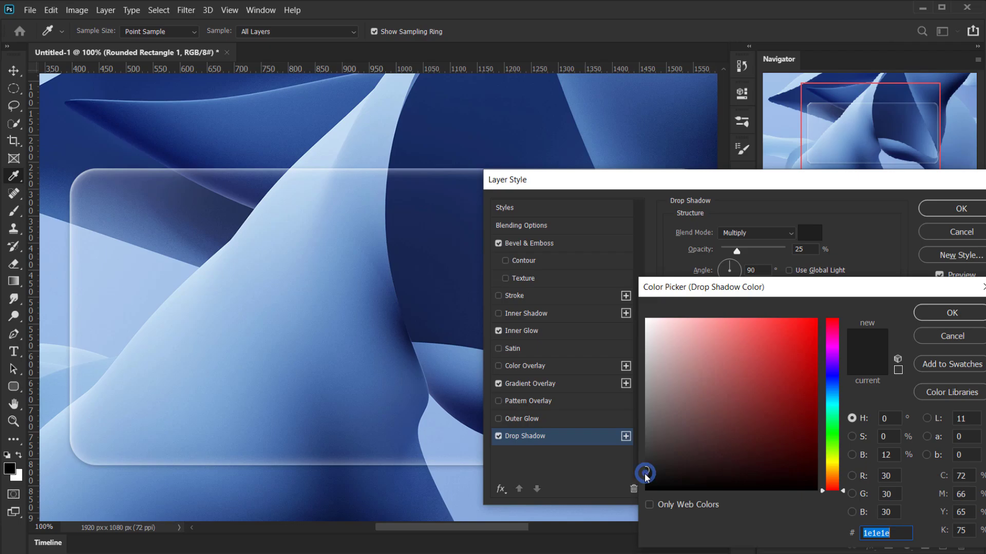
pyautogui.click(646, 473)
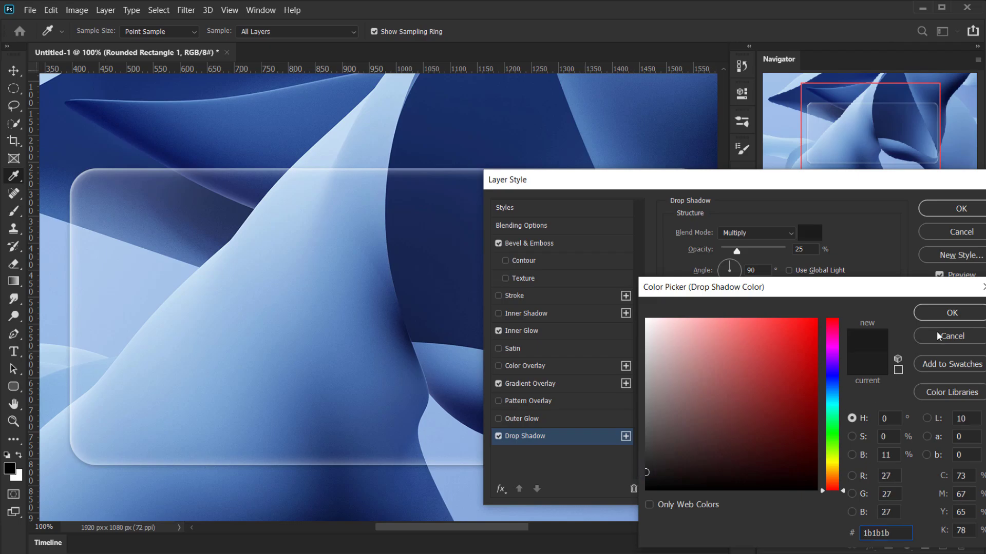
pyautogui.click(958, 316)
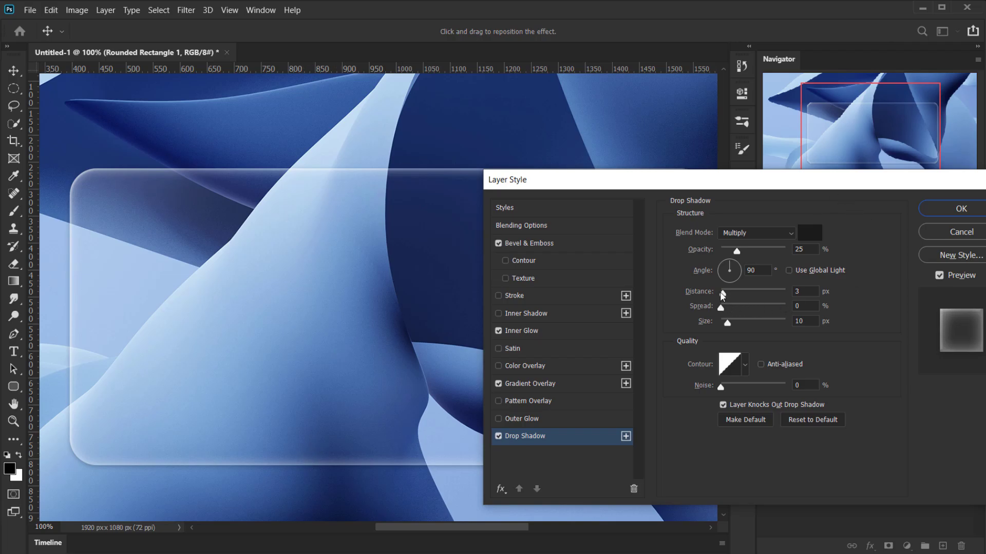
pyautogui.click(807, 291)
pyautogui.click(961, 210)
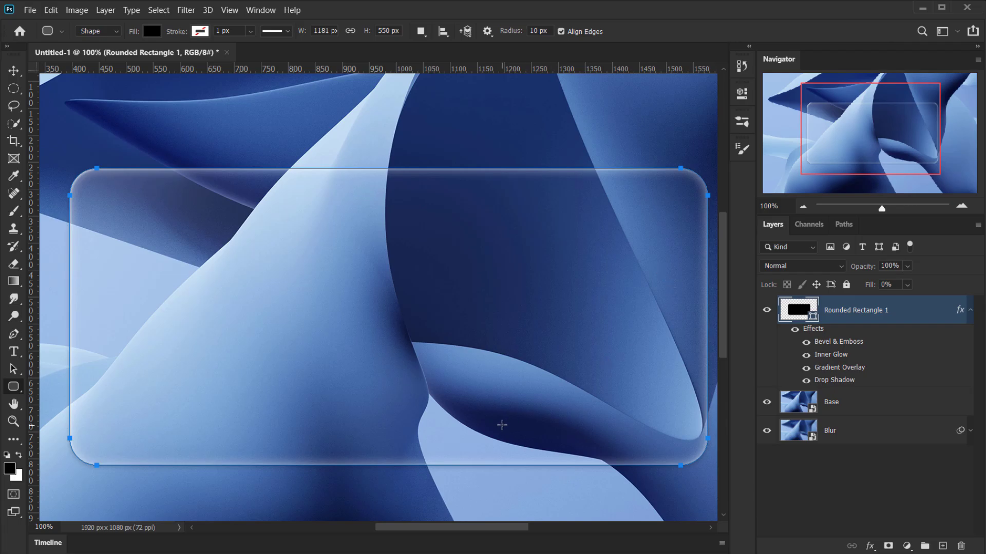
# Collapse the rounded rectangle layer's effects list and rename the layer Glass.
pyautogui.scroll(-4, 502, 425)
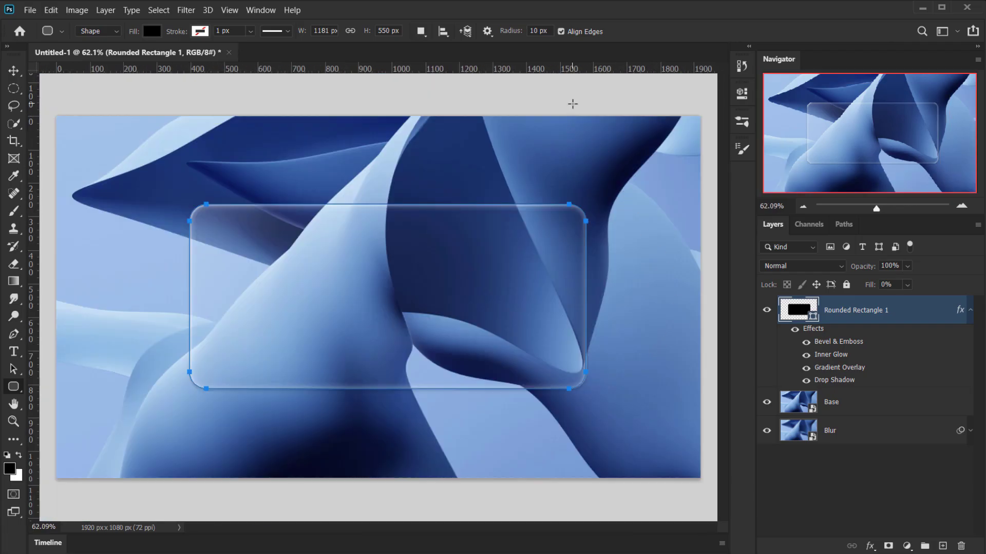
pyautogui.press('v')
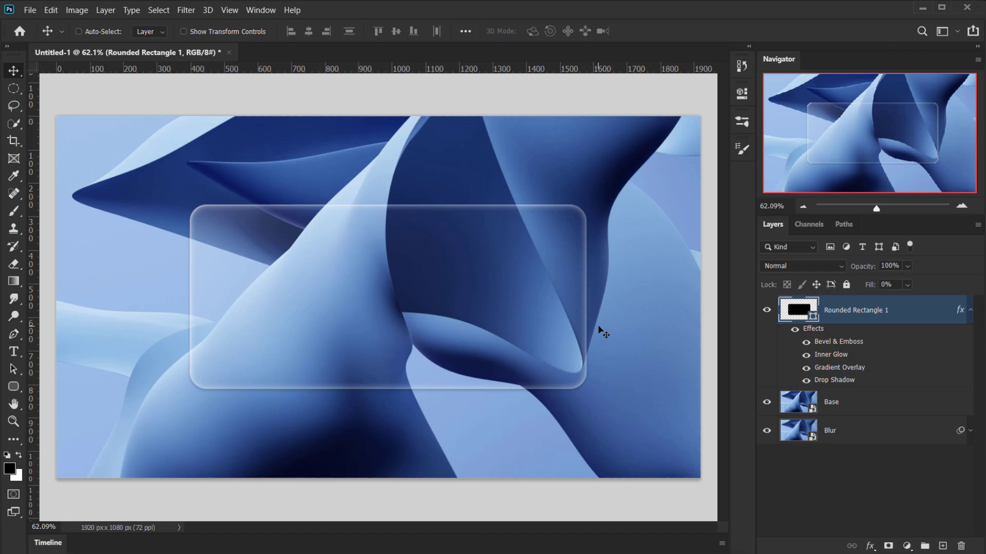
pyautogui.click(970, 310)
pyautogui.click(859, 311)
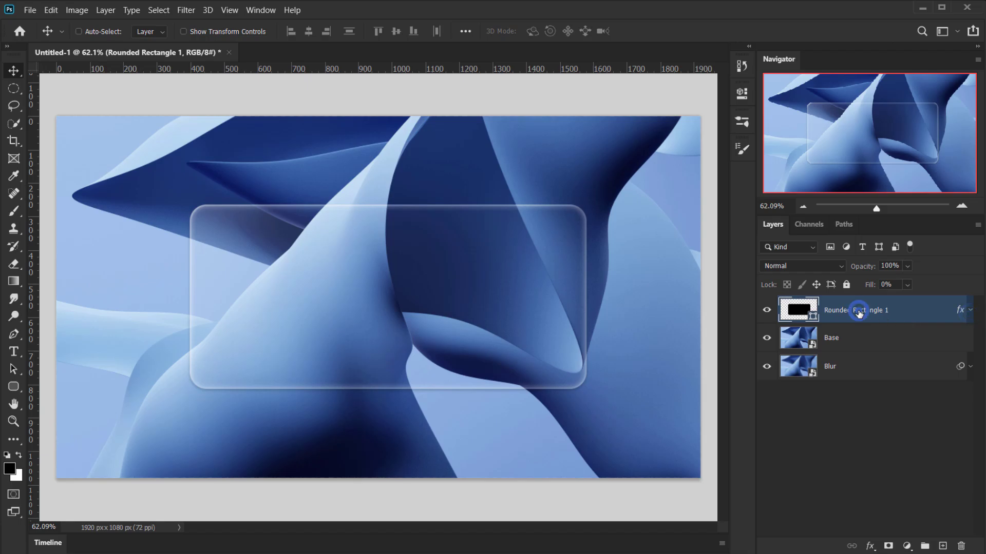
pyautogui.doubleClick(859, 311)
pyautogui.write('G')
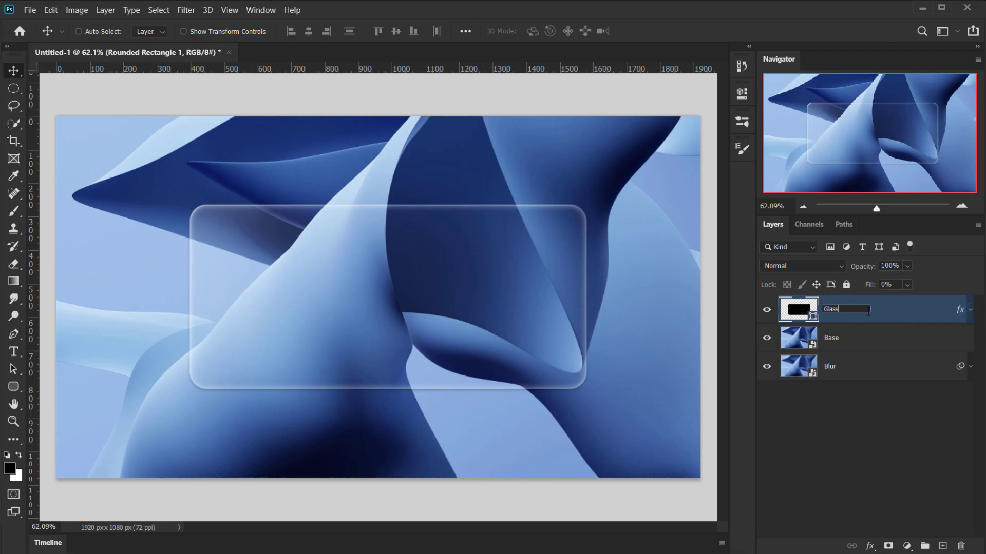
pyautogui.write('lass')
pyautogui.press('Return')
# Try moving the Glass panel up and to the right across the background, and undo the move.
pyautogui.scroll(2, 519, 205)
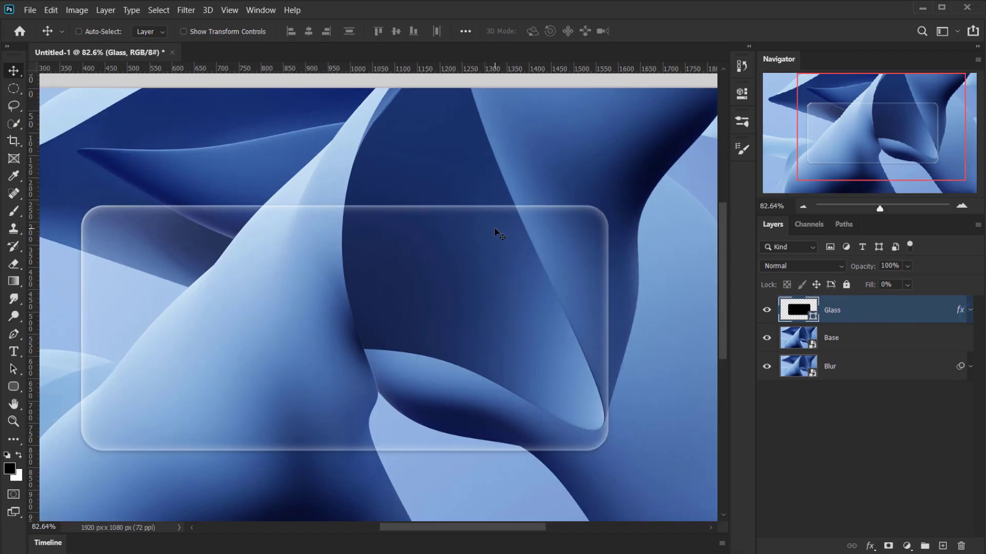
pyautogui.scroll(-2, 500, 235)
pyautogui.click(858, 365)
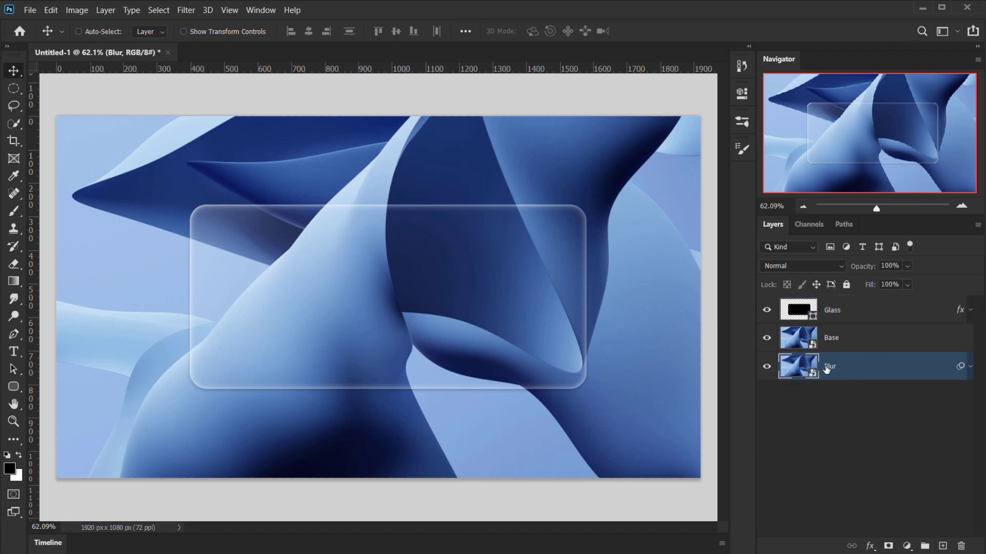
pyautogui.click(836, 310)
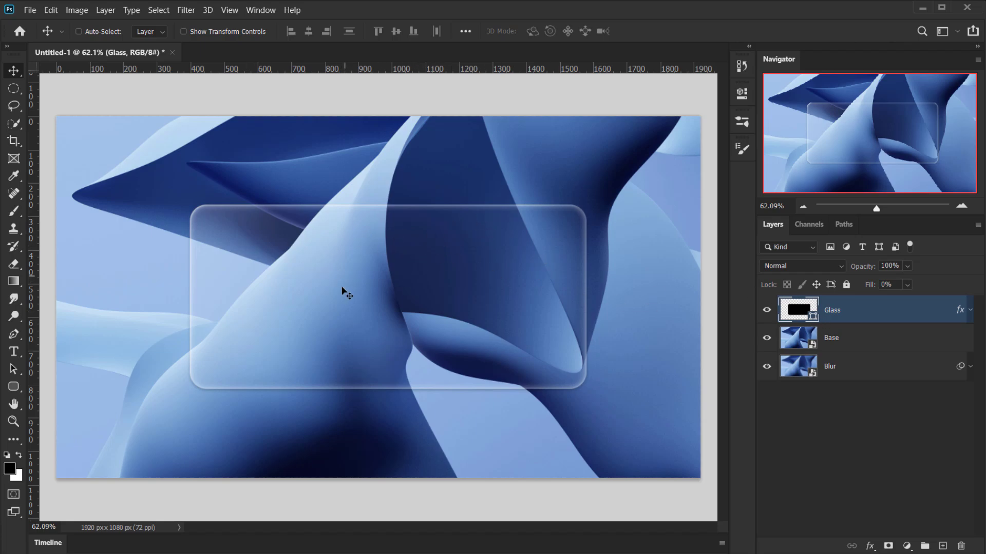
pyautogui.moveTo(489, 328); pyautogui.dragTo(541, 310)
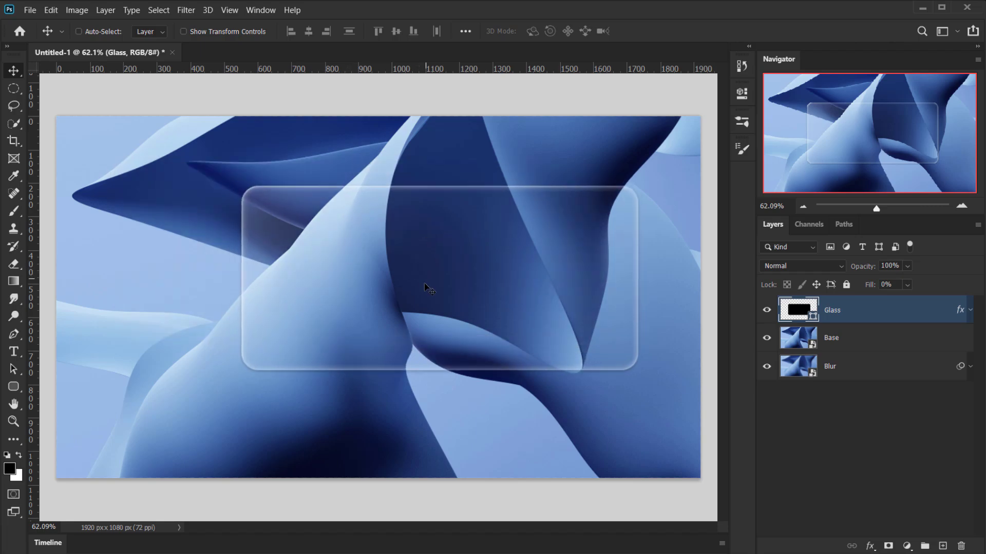
pyautogui.hotkey('ctrl', 'z')
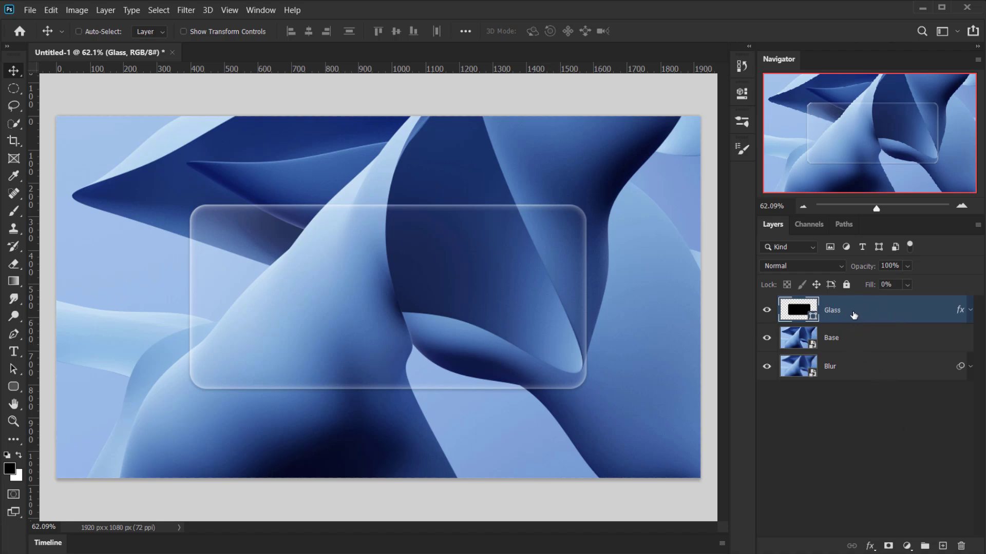
# Group the Glass and Base layers together and name the group Glass.
pyautogui.press('ctrl')
pyautogui.keyDown('ctrl'); pyautogui.click(843, 338); pyautogui.keyUp('ctrl')
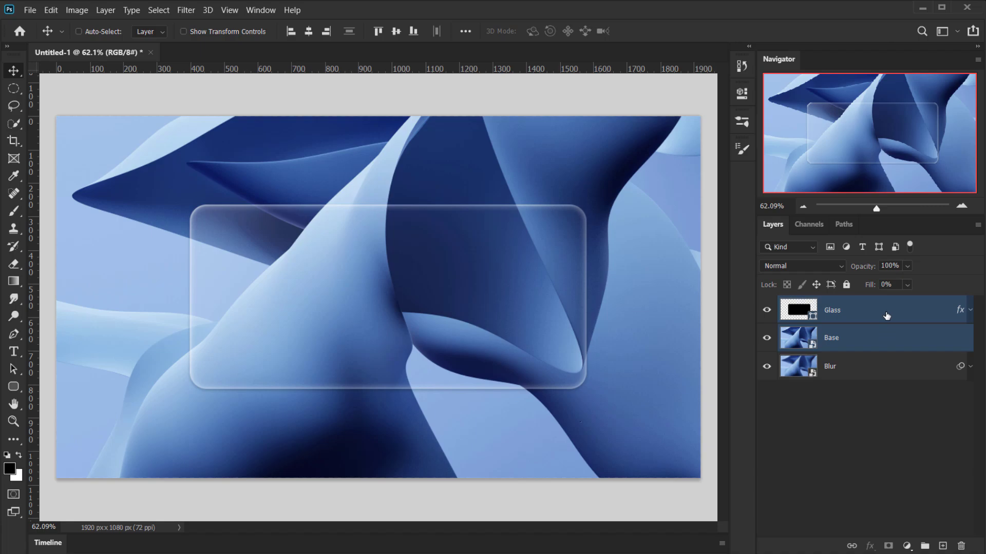
pyautogui.hotkey('ctrl', 'g')
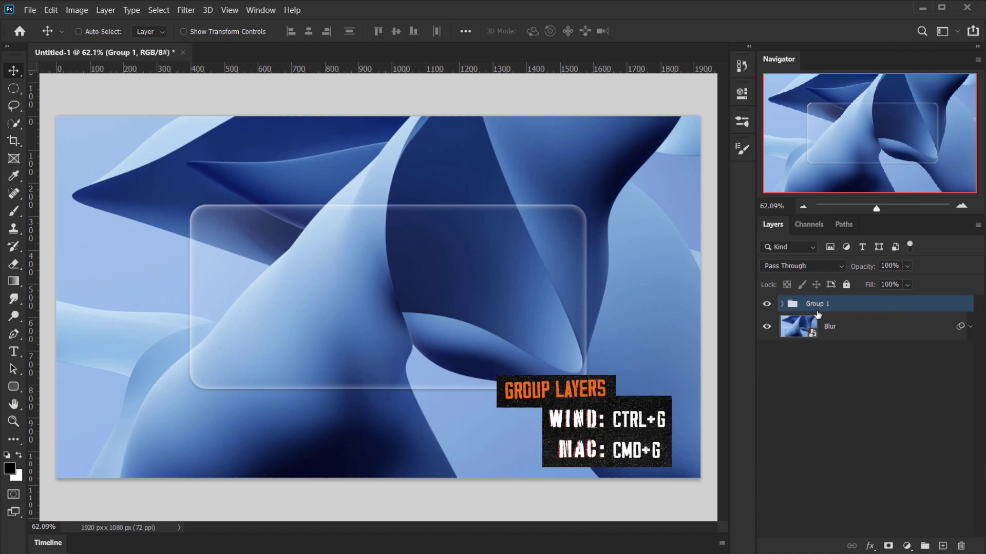
pyautogui.doubleClick(816, 304)
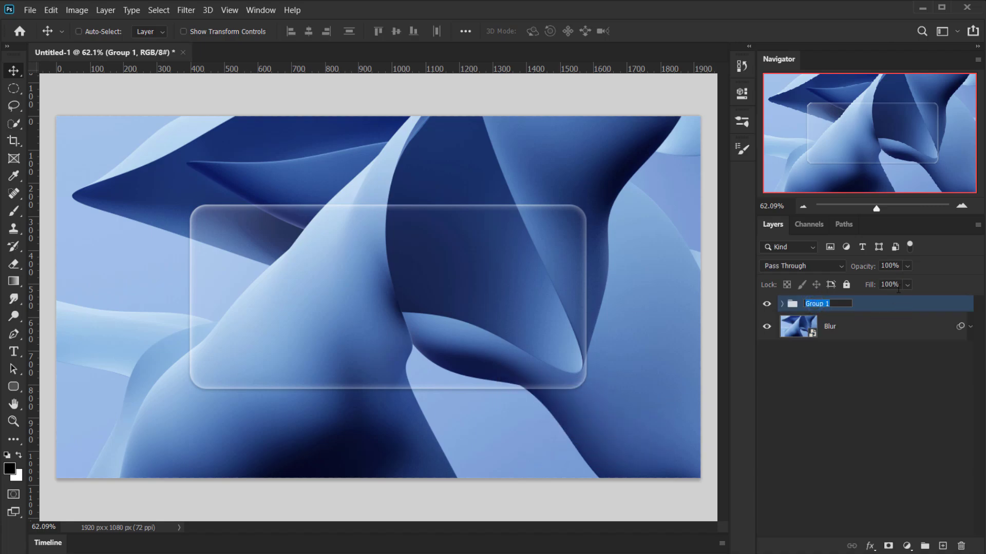
pyautogui.write('Glass')
pyautogui.press('Return')
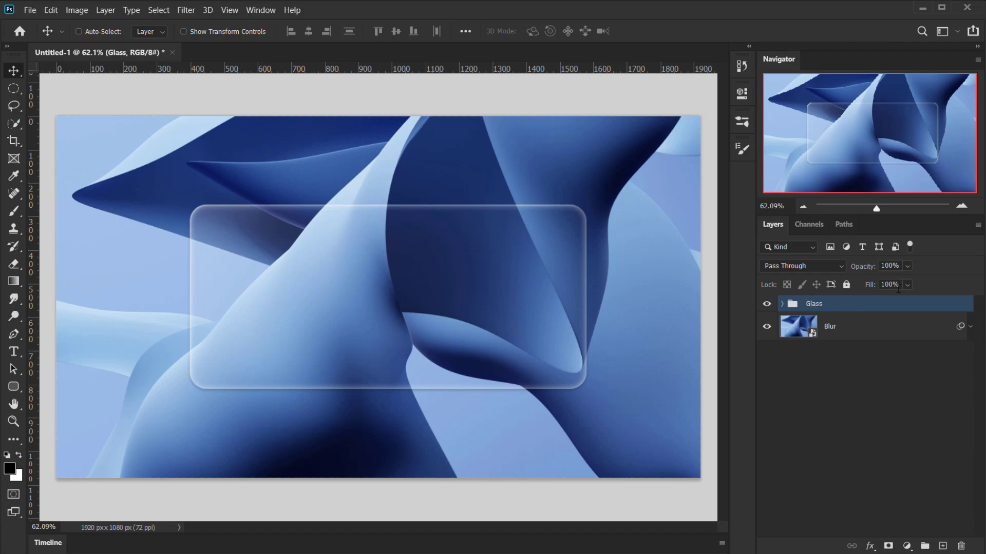
# Set the Knockout option to Shallow in the blending options of the Glass layer inside the Glass group.
pyautogui.click(781, 304)
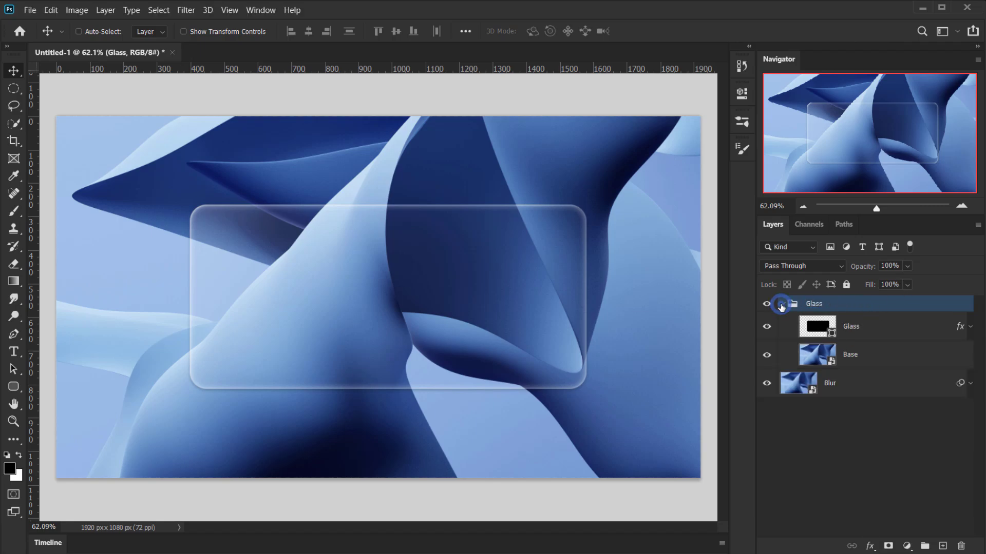
pyautogui.click(926, 328)
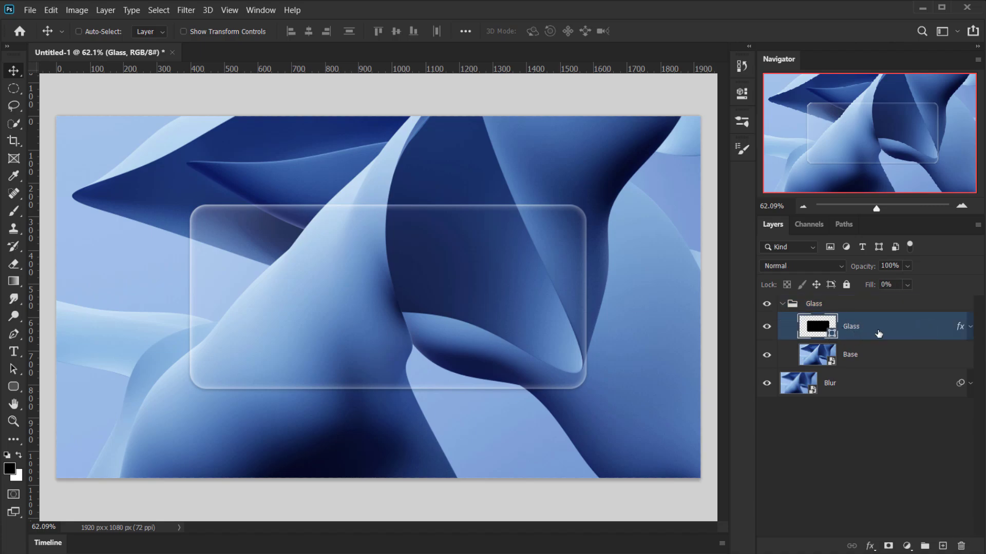
pyautogui.click(871, 545)
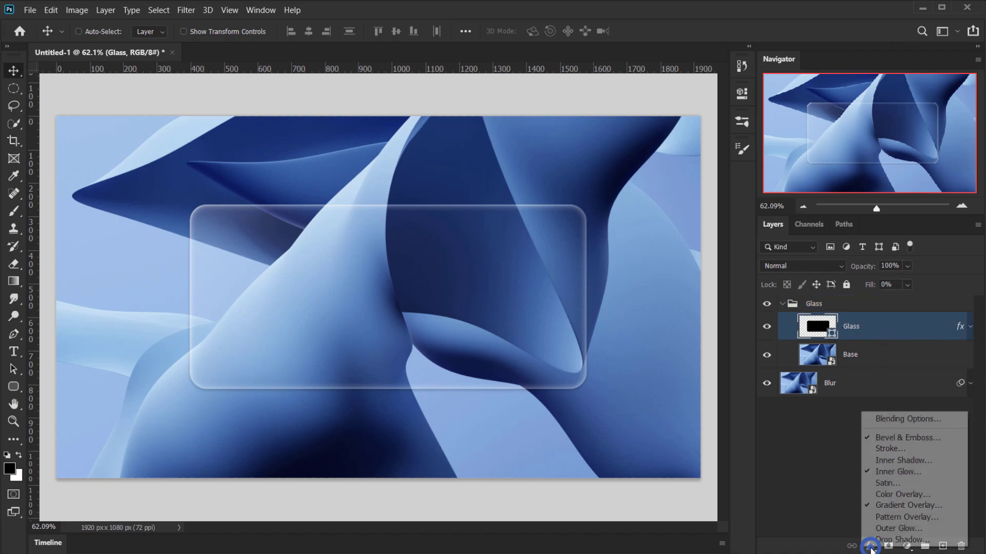
pyautogui.click(891, 420)
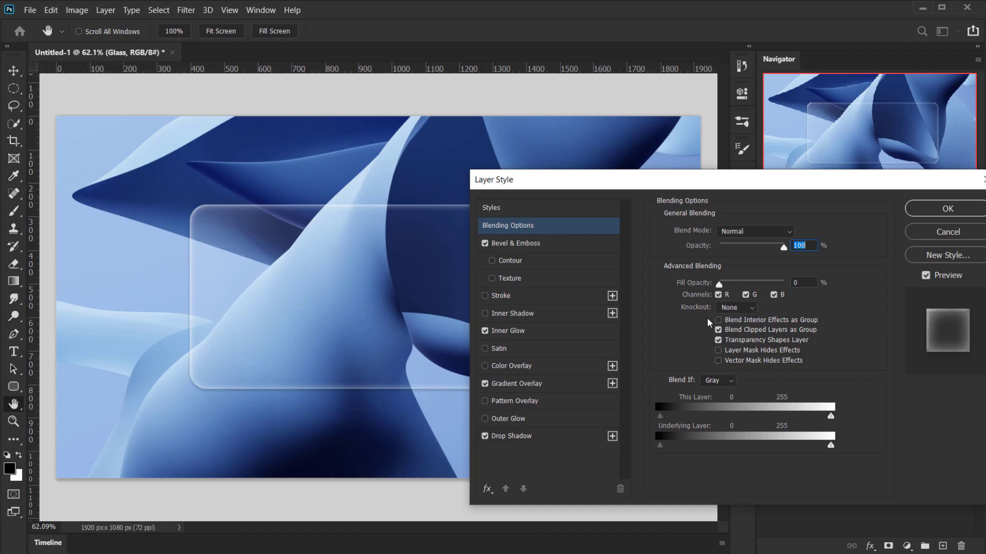
pyautogui.click(744, 308)
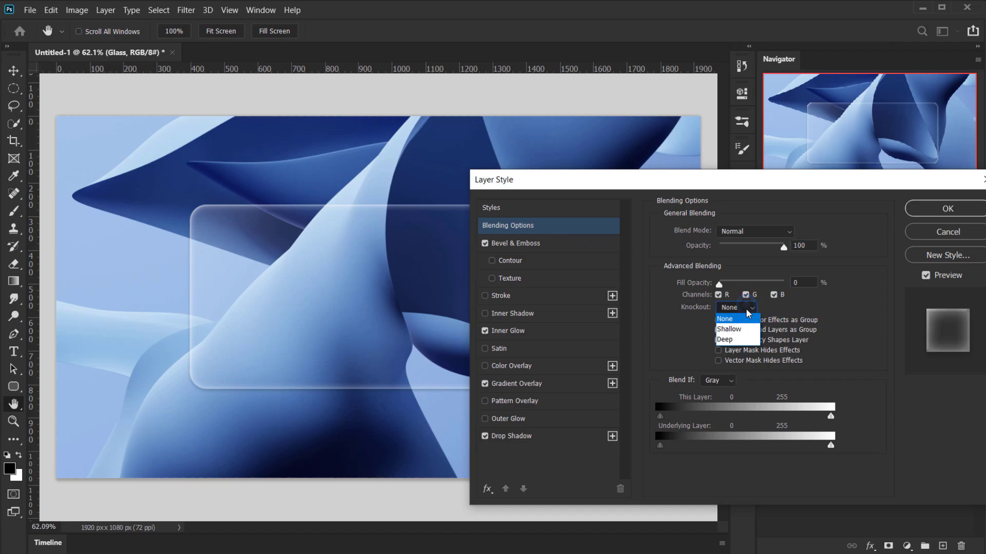
pyautogui.click(740, 324)
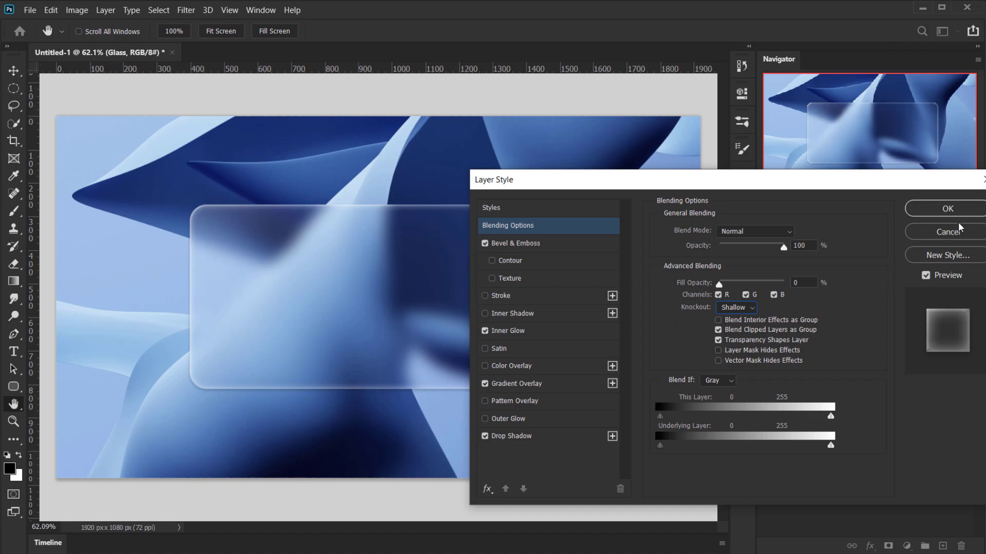
pyautogui.click(965, 209)
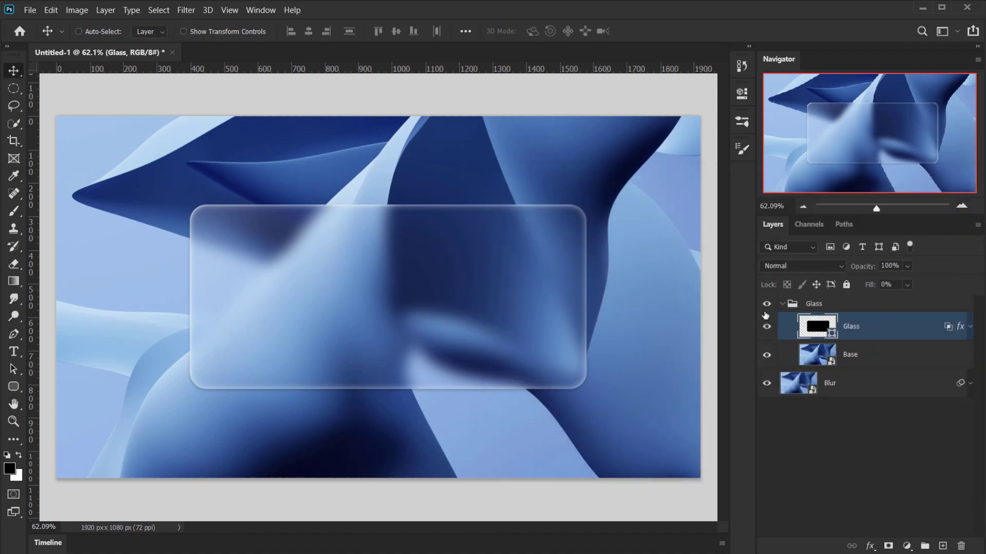
# Compare the composition with the Glass layer hidden and shown, and select the Blur layer.
pyautogui.click(766, 327)
pyautogui.click(767, 327)
pyautogui.click(831, 388)
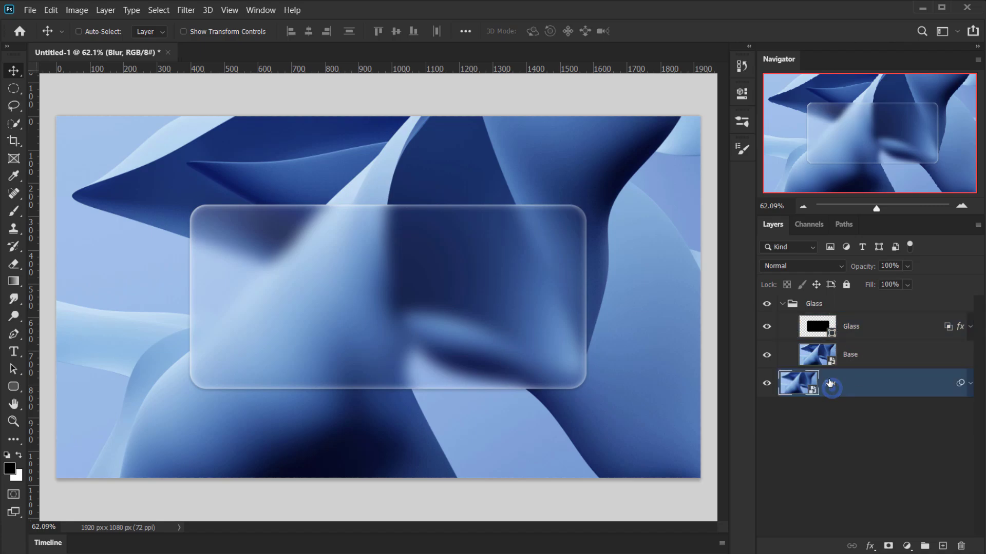
# Try moving the frosted Glass panel around over the background, and undo the move.
pyautogui.click(854, 326)
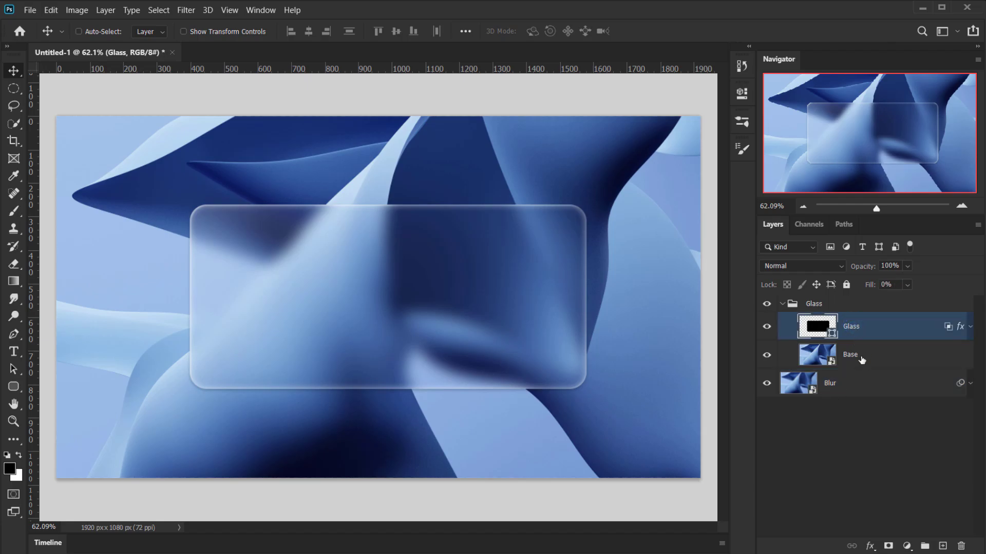
pyautogui.scroll(2, 420, 345)
pyautogui.hscroll(2, 449, 282)
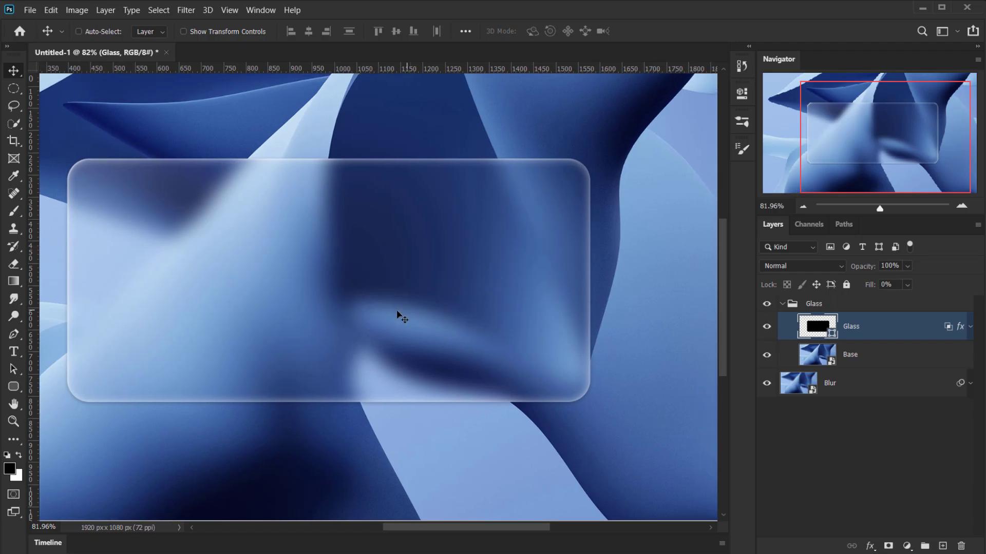
pyautogui.scroll(-3, 472, 301)
pyautogui.moveTo(392, 322); pyautogui.dragTo(462, 259)
pyautogui.moveTo(536, 214); pyautogui.dragTo(572, 269)
pyautogui.hotkey('ctrl', 'z')
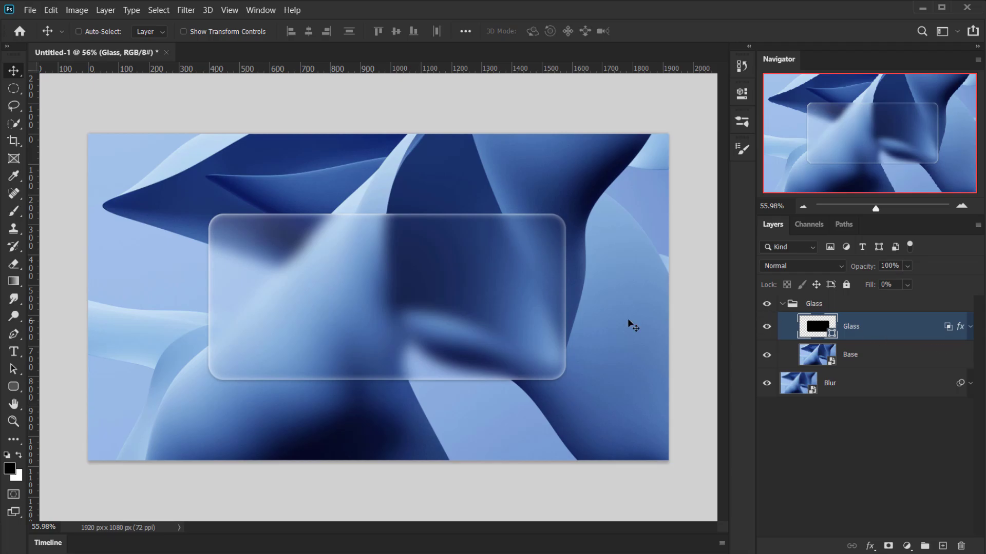
# Expand the Blur layer's smart filters and open the Filter Gallery for that layer.
pyautogui.scroll(3, 238, 265)
pyautogui.scroll(2, 252, 265)
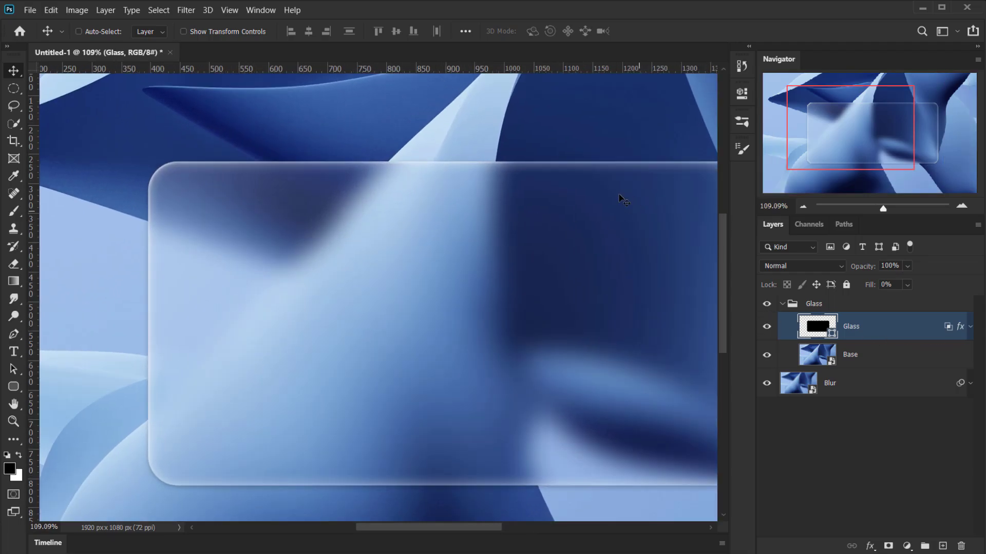
pyautogui.scroll(-4, 599, 286)
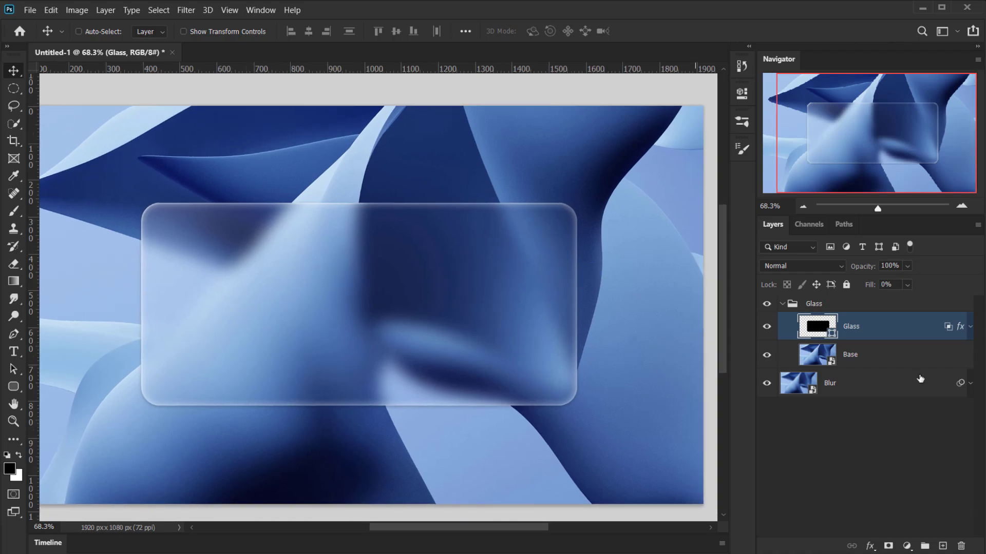
pyautogui.click(885, 396)
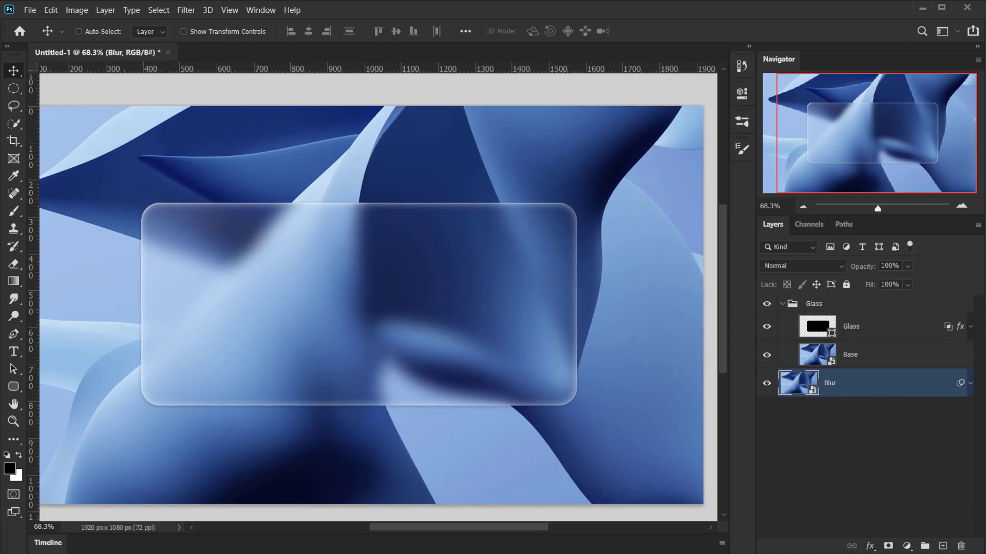
pyautogui.click(969, 384)
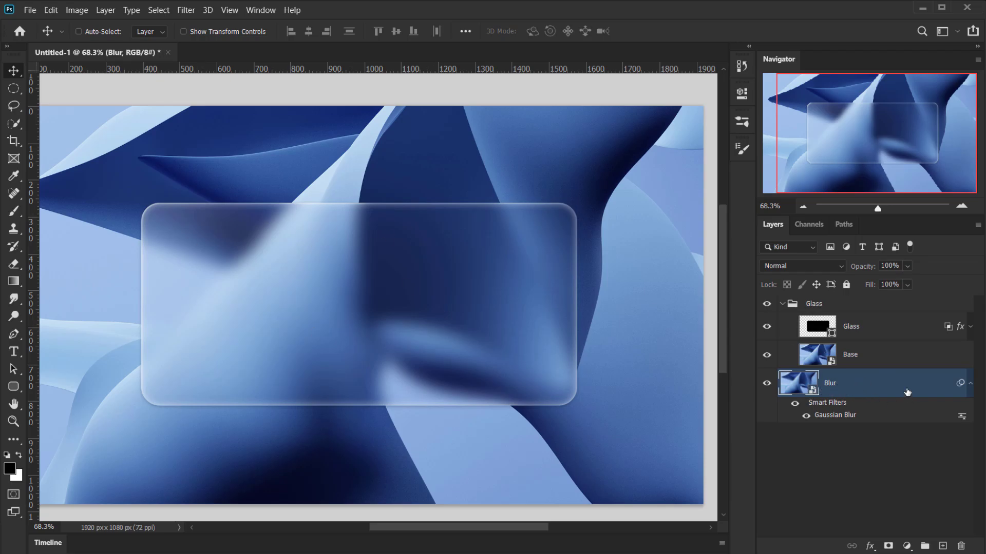
pyautogui.click(186, 10)
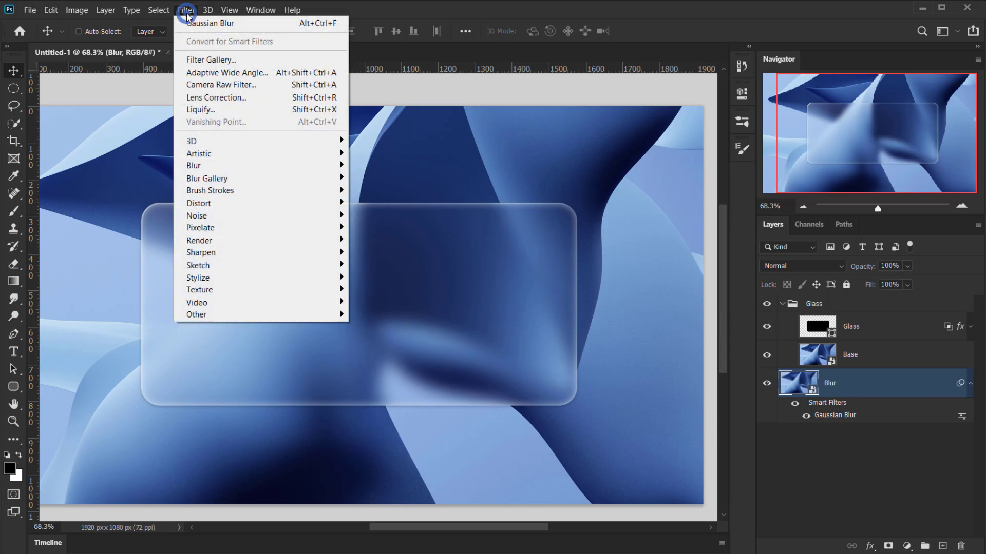
pyautogui.click(210, 60)
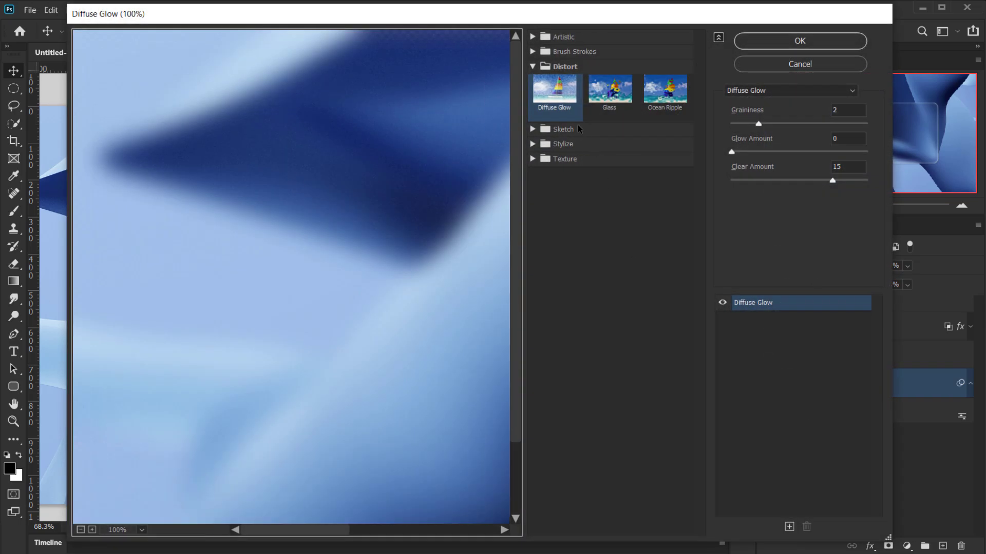
# Try the Glass distortion filter on the blurred background in the Filter Gallery preview.
pyautogui.moveTo(438, 273); pyautogui.dragTo(207, 199)
pyautogui.moveTo(370, 261); pyautogui.dragTo(290, 259)
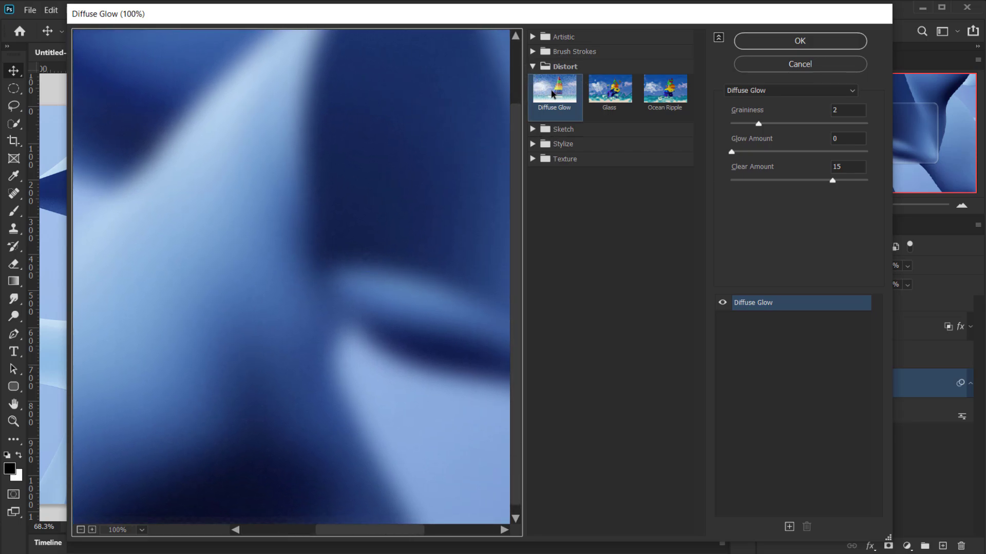
pyautogui.moveTo(394, 183)
pyautogui.mouseDown()
pyautogui.moveTo(214, 277)
pyautogui.moveTo(340, 237)
pyautogui.mouseUp()
pyautogui.click(609, 93)
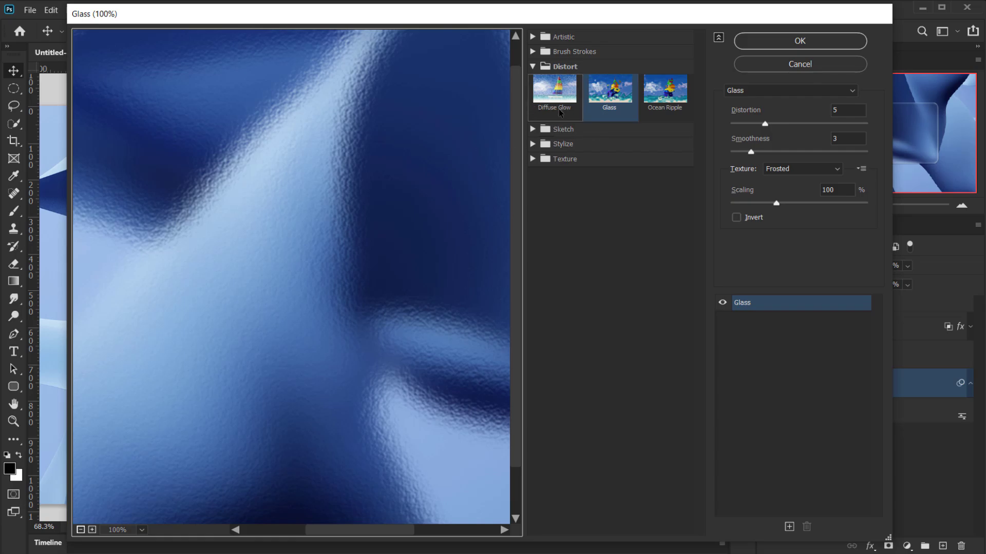
# Apply a Diffuse Glow filter to the Blur layer with Graininess 2, Glow Amount 0 and Clear Amount 15.
pyautogui.click(554, 92)
pyautogui.moveTo(385, 223); pyautogui.dragTo(202, 200)
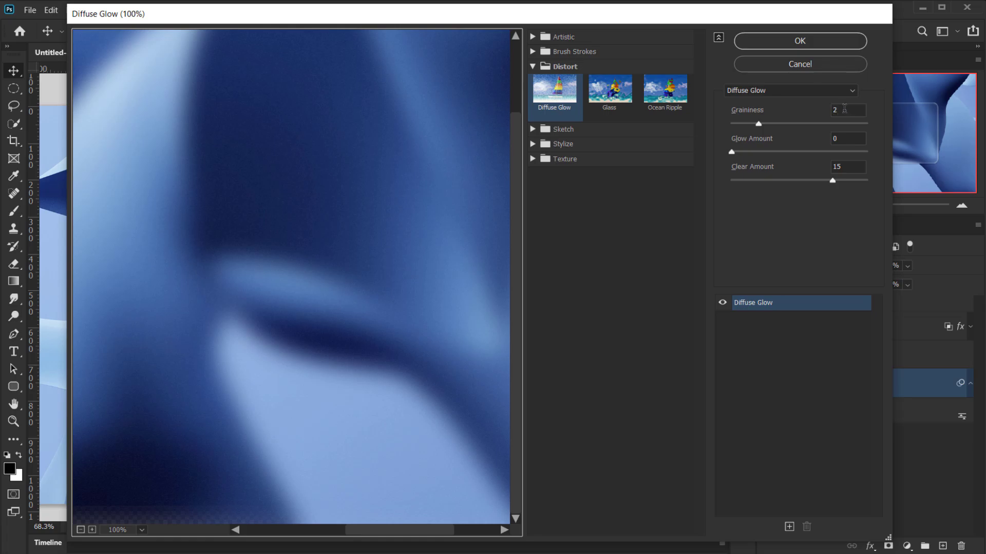
pyautogui.click(852, 137)
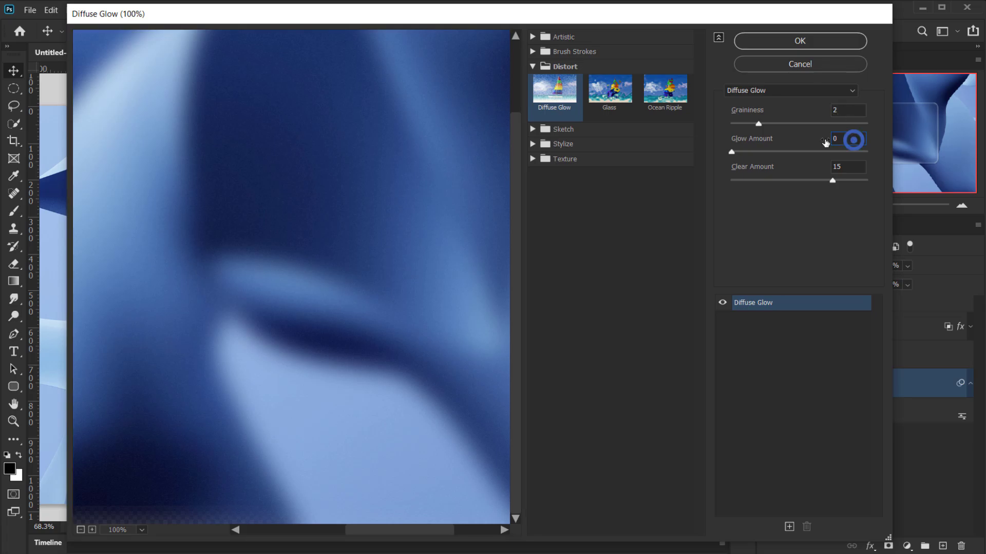
pyautogui.click(856, 171)
pyautogui.click(811, 39)
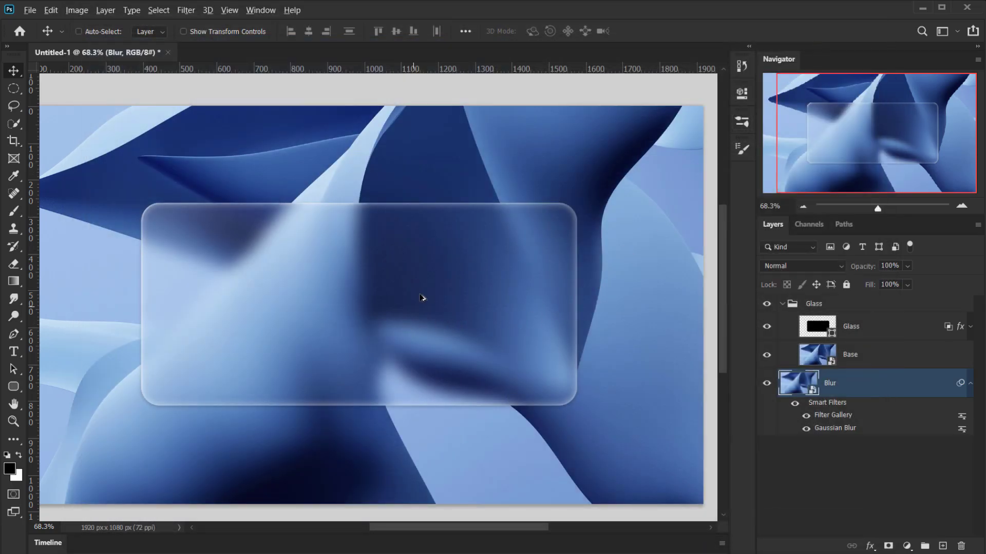
# Examine the grain inside the glass panel up close, and view the whole composition with the interface panels hidden.
pyautogui.scroll(8, 421, 298)
pyautogui.moveTo(421, 297); pyautogui.dragTo(618, 346)
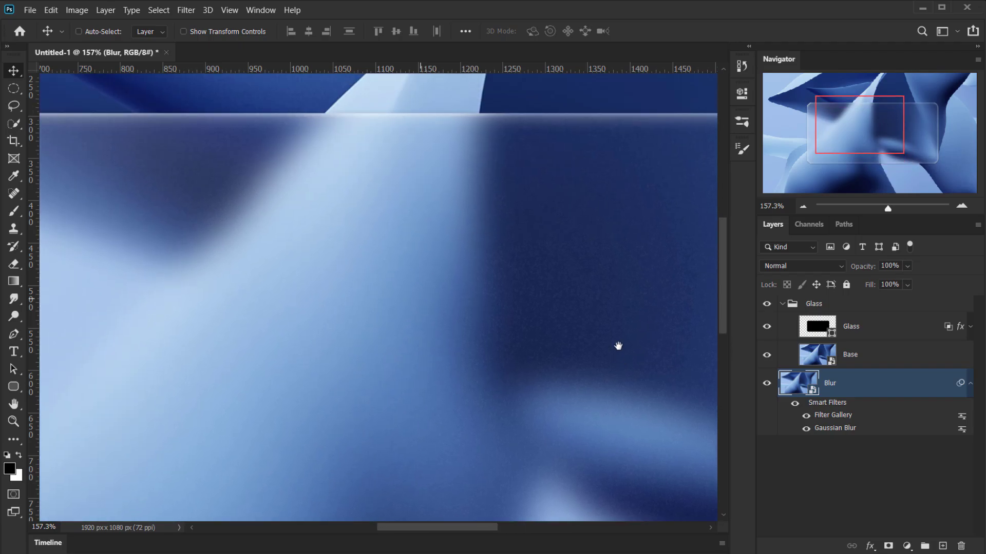
pyautogui.scroll(-10, 389, 314)
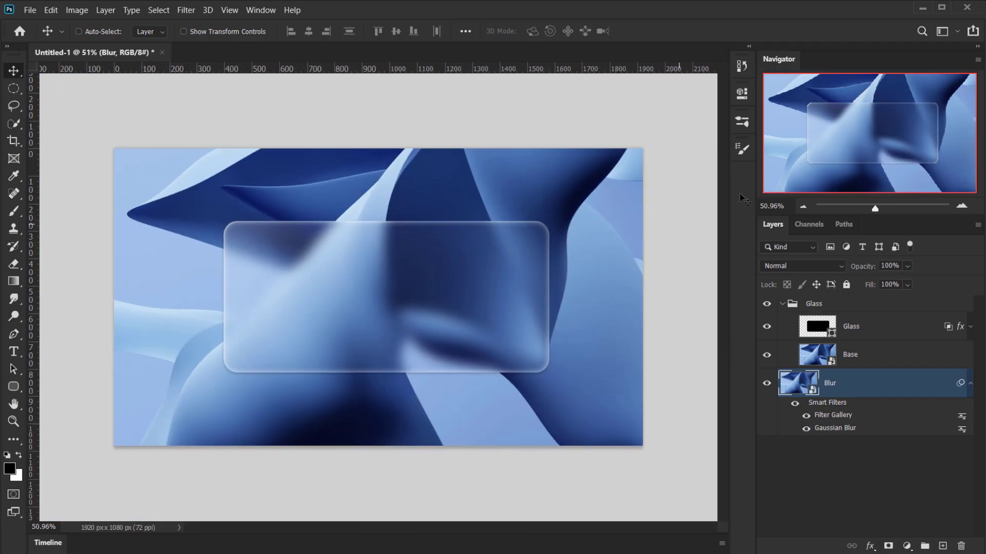
pyautogui.hotkey('ctrl', '+')
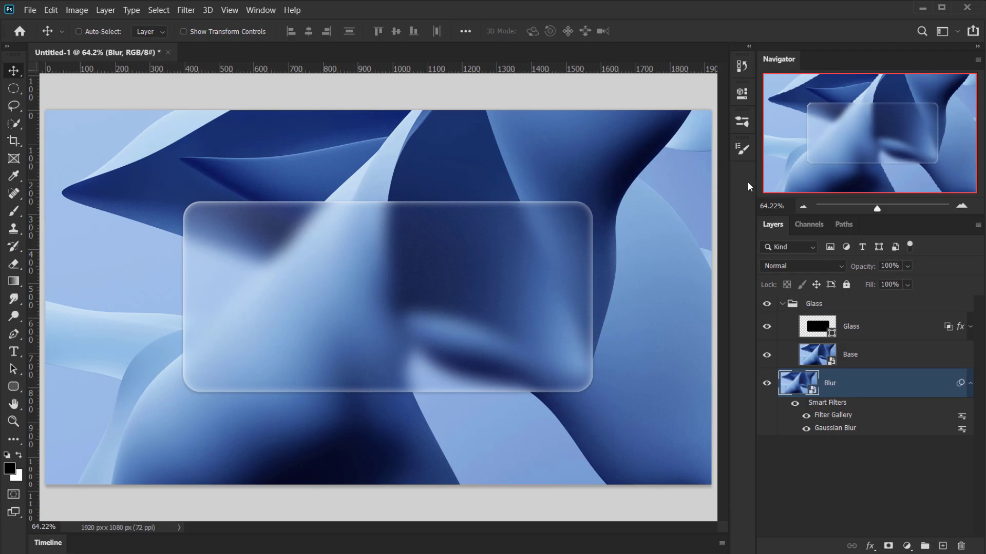
pyautogui.press('Tab')
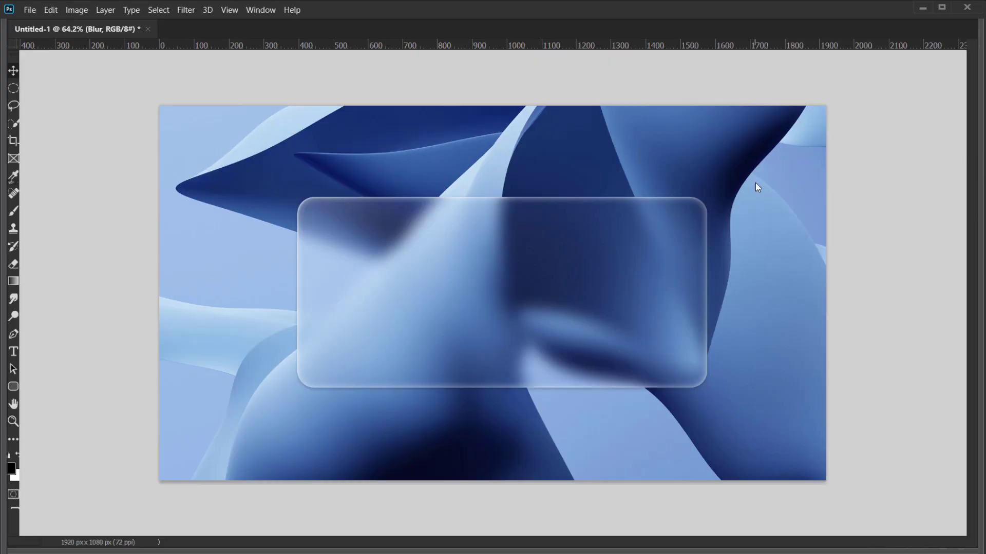
pyautogui.hotkey('ctrl', '+')
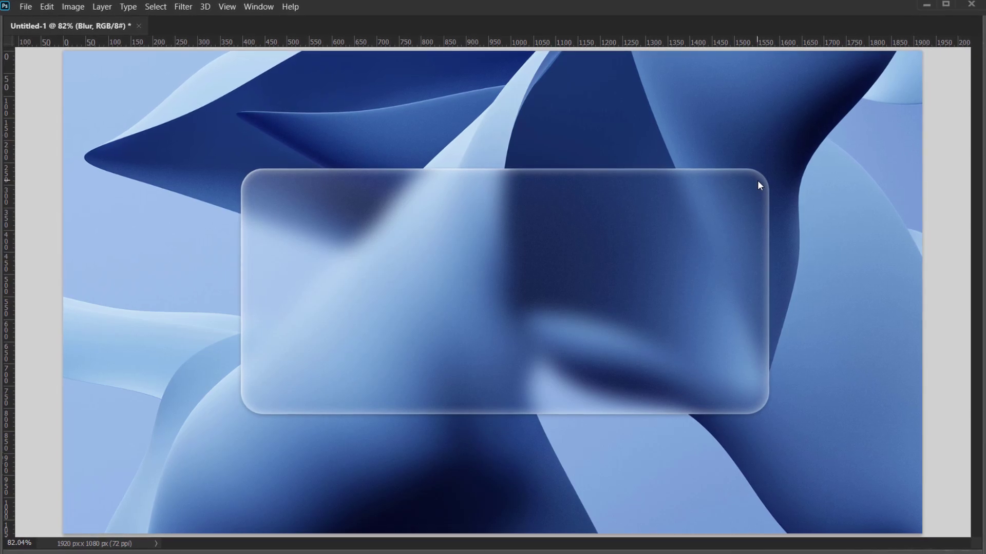